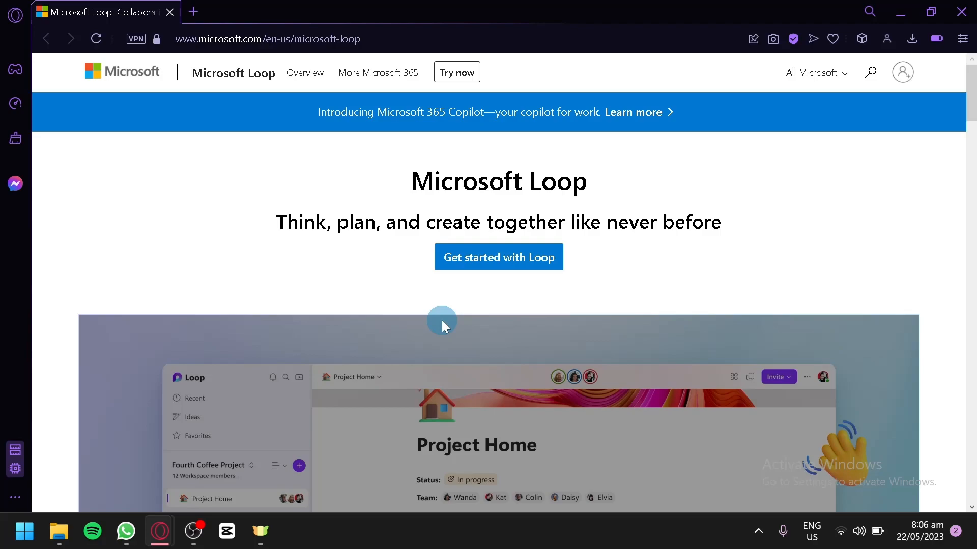
# - Look through the Microsoft Loop product page, from the introduction through the app sync, templates, Copilot, collaboration and notification sections
pyautogui.scroll(-10, 442, 321)
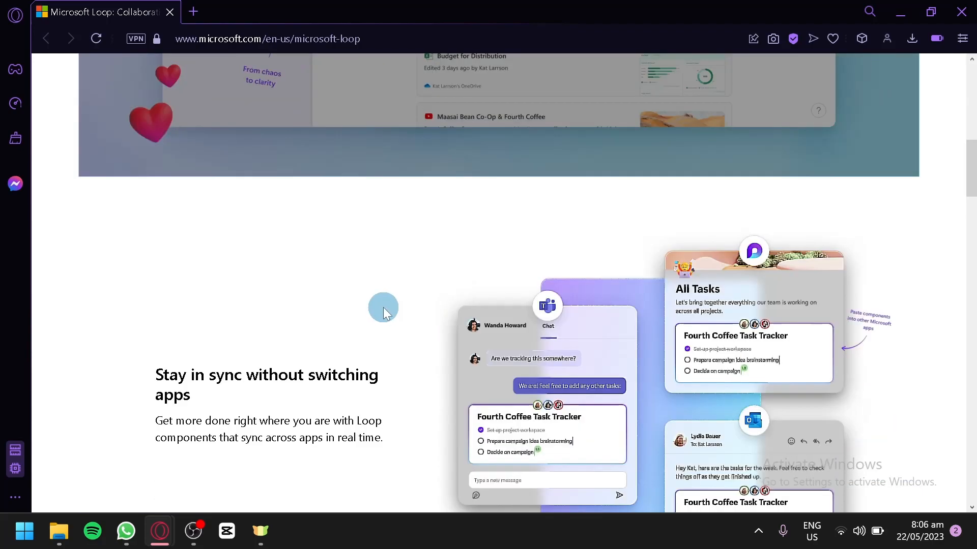
pyautogui.scroll(10, 382, 307)
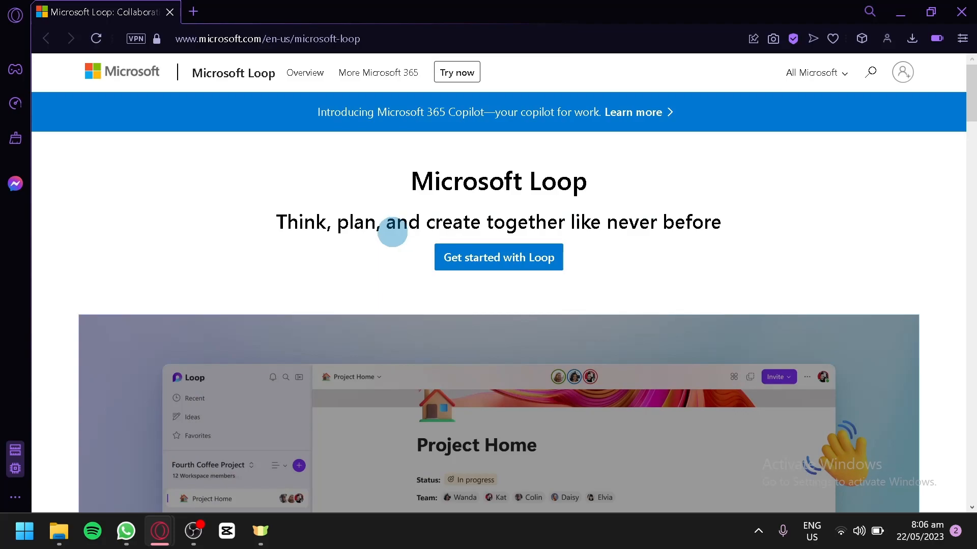
pyautogui.scroll(-10, 395, 231)
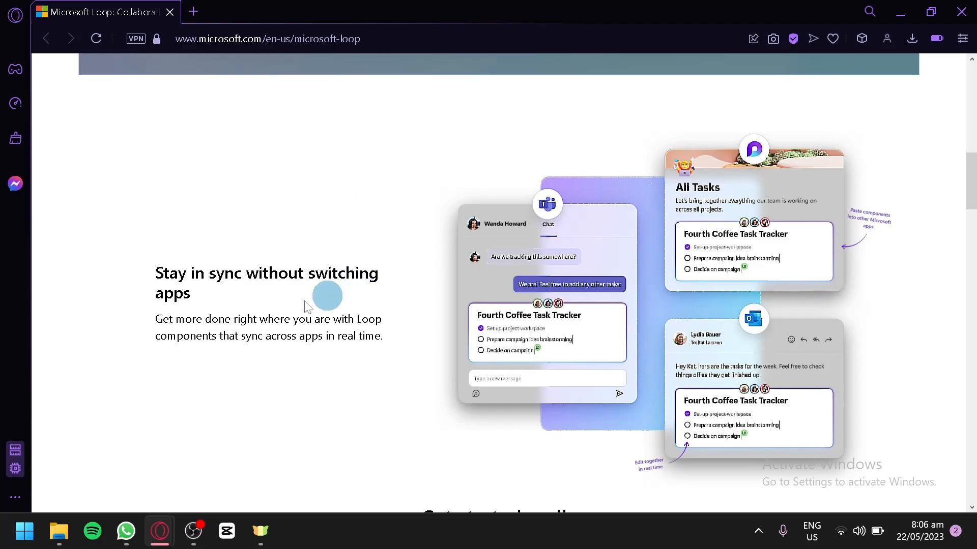
pyautogui.scroll(-8, 275, 301)
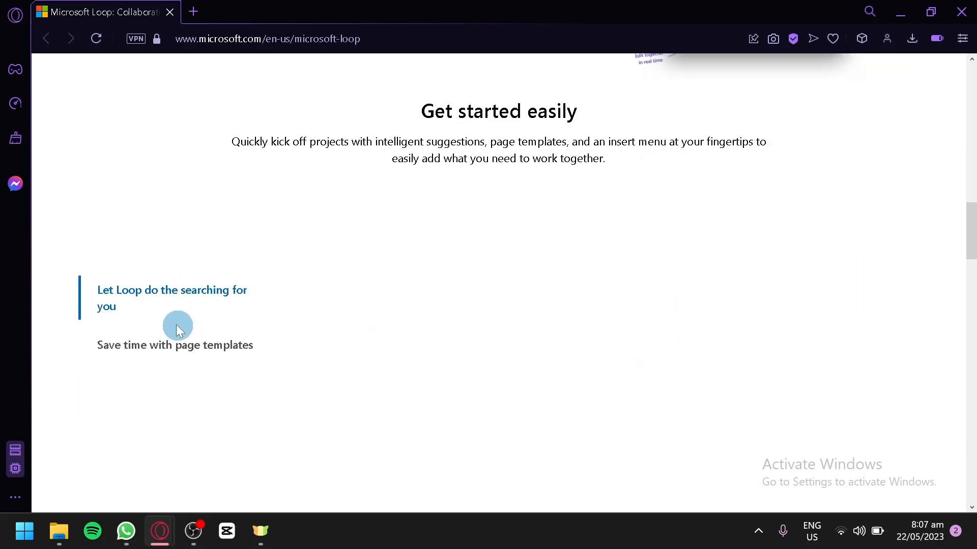
pyautogui.scroll(-6, 336, 137)
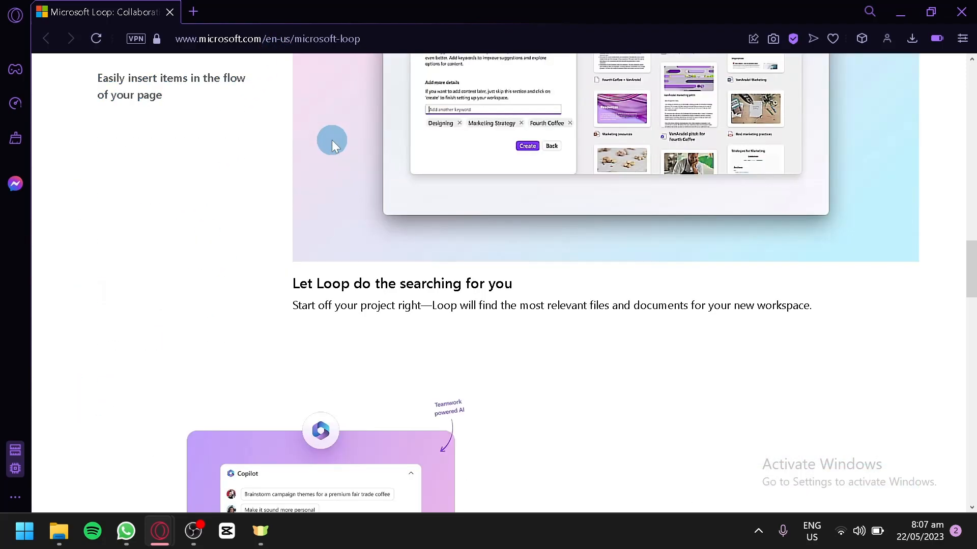
pyautogui.scroll(4, 330, 140)
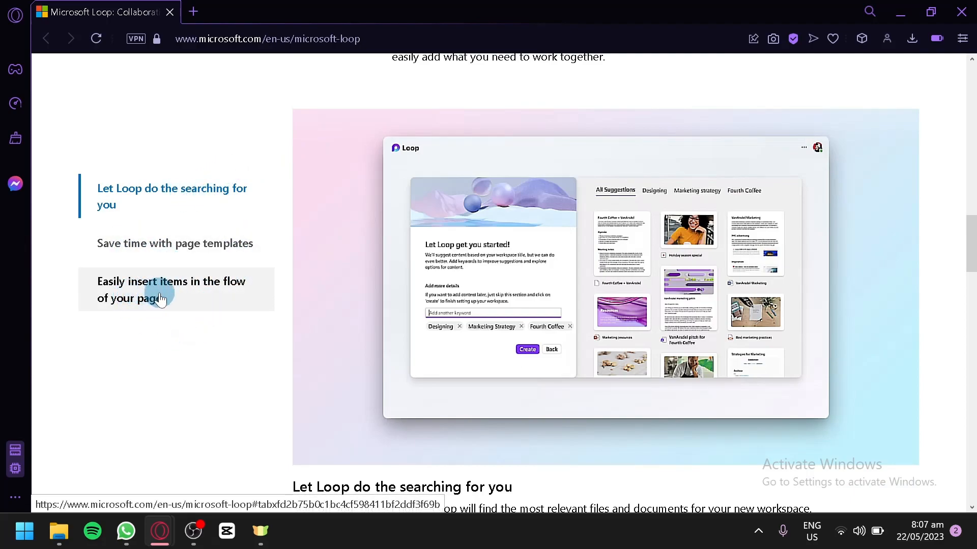
pyautogui.scroll(-10, 203, 300)
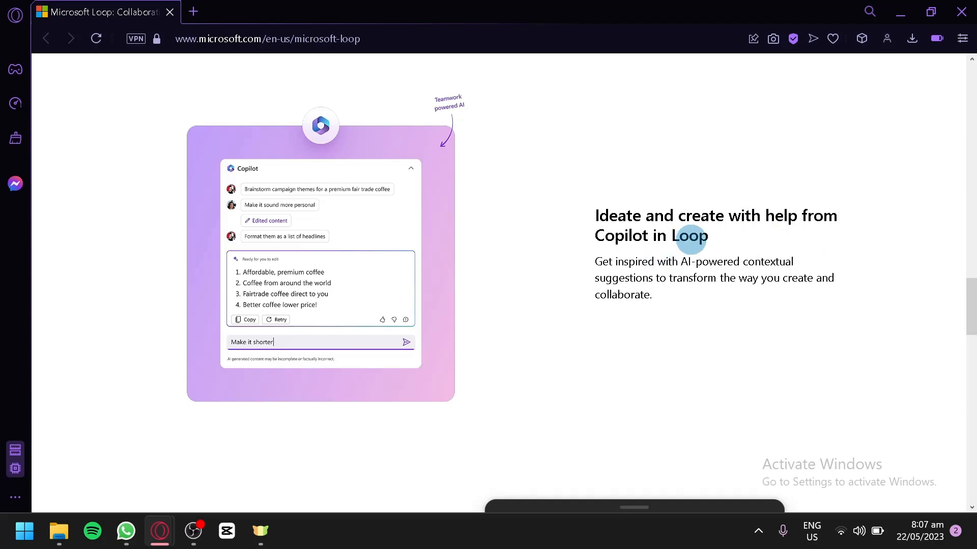
pyautogui.scroll(-4, 565, 255)
pyautogui.scroll(-4, 565, 254)
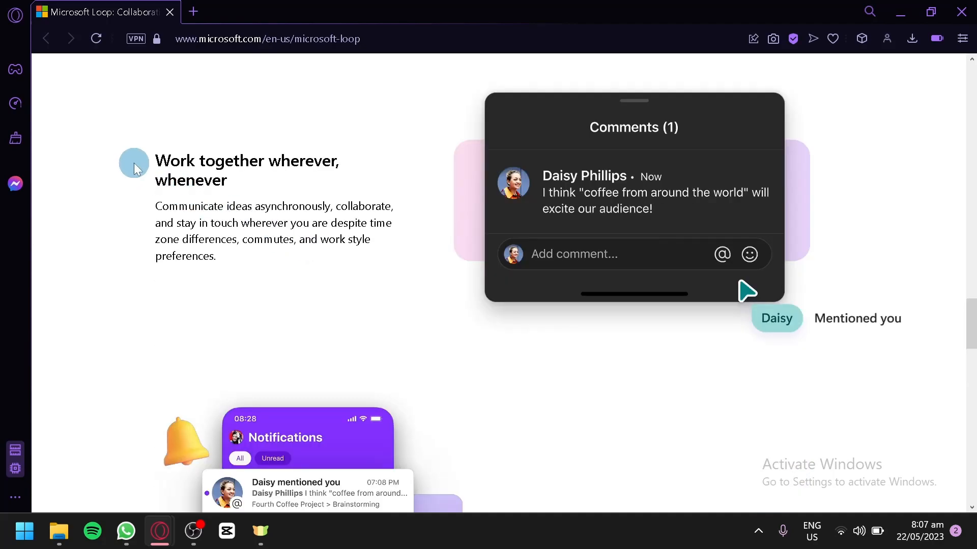
pyautogui.scroll(-6, 134, 168)
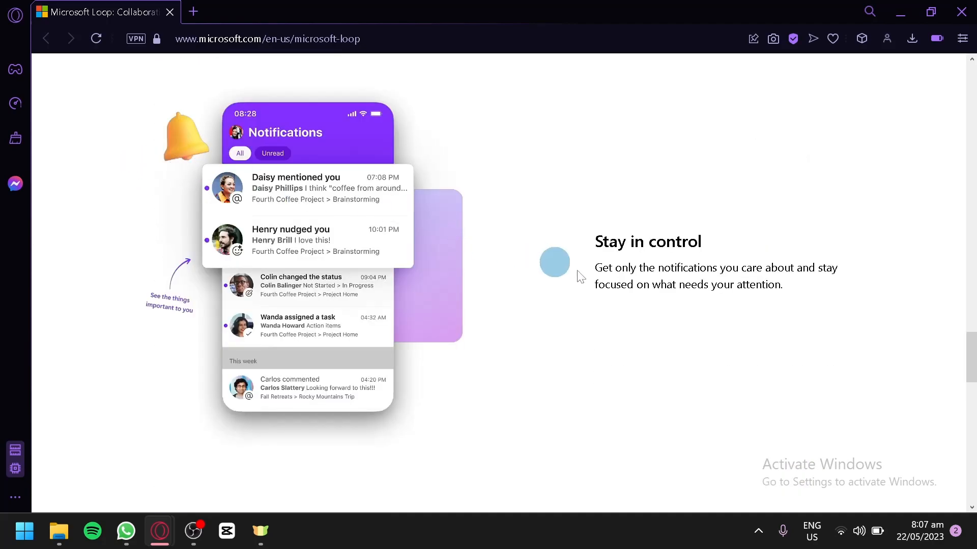
pyautogui.scroll(-4, 594, 277)
pyautogui.scroll(-4, 592, 273)
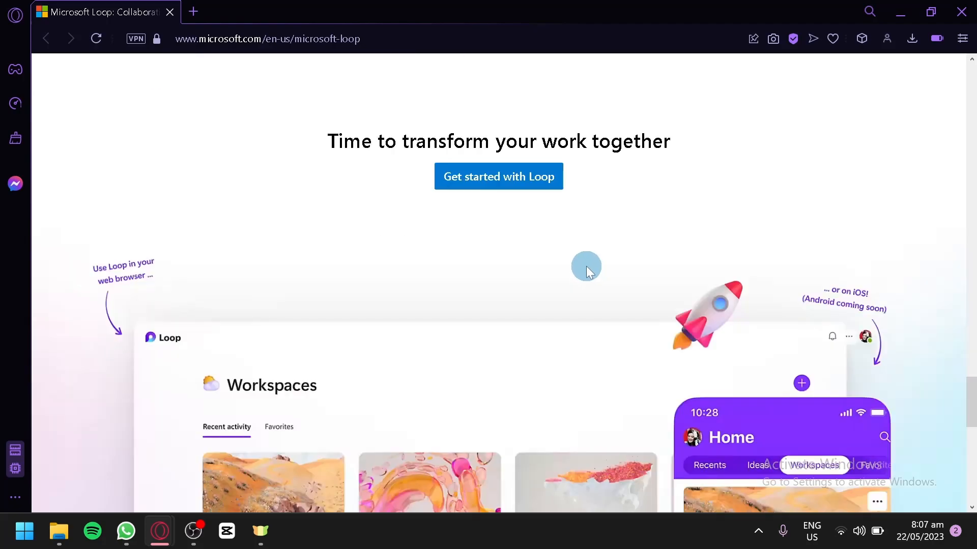
pyautogui.scroll(20, 586, 267)
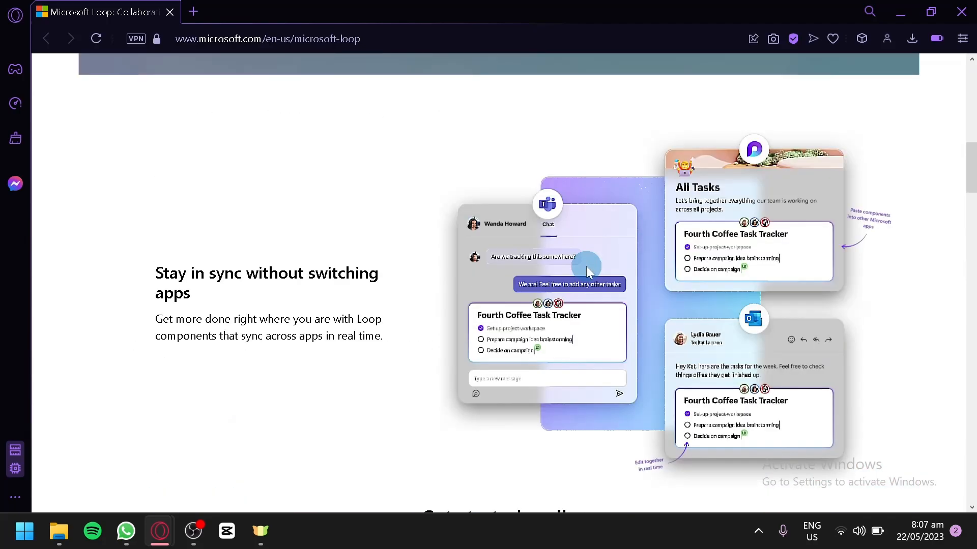
pyautogui.scroll(15, 586, 266)
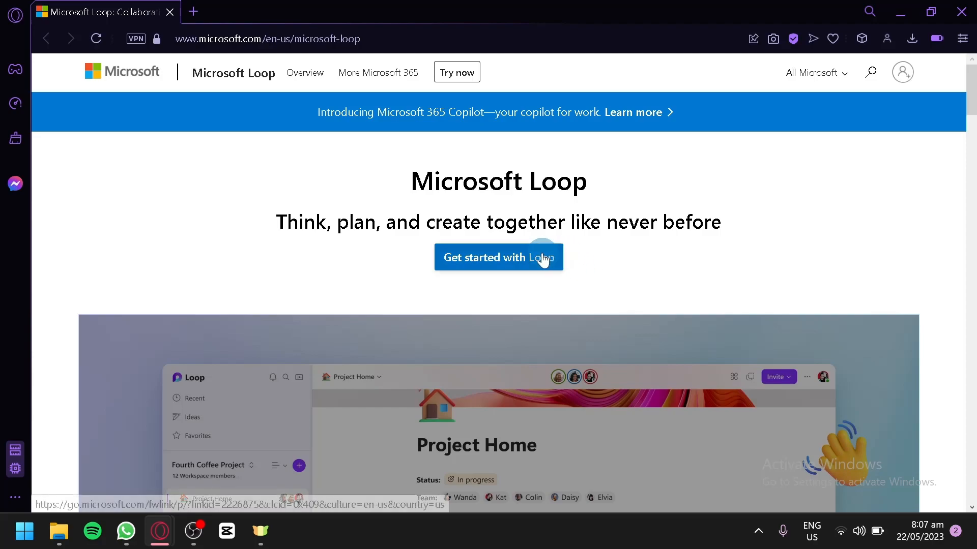
# - Get started with Loop from the product page and delete the "sd" workspace
pyautogui.click(484, 259)
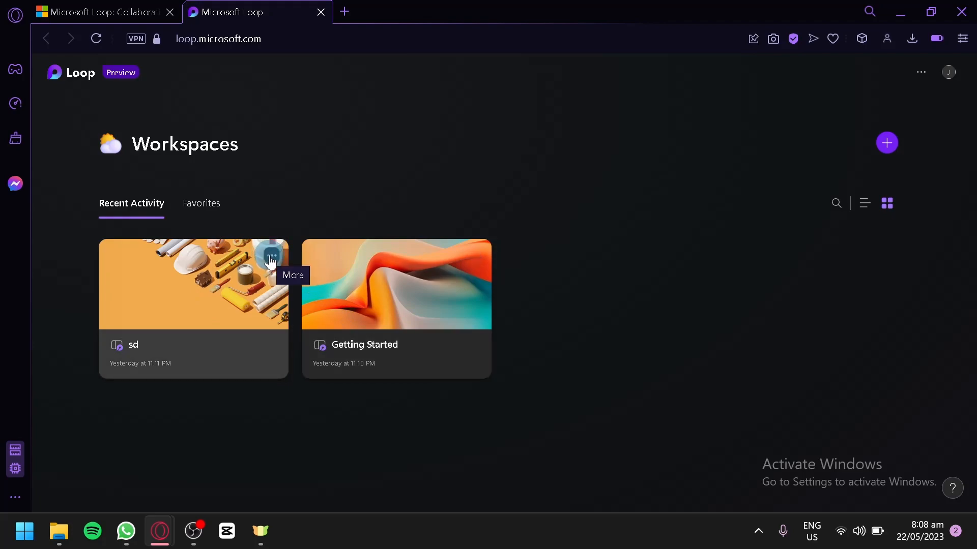
pyautogui.click(272, 257)
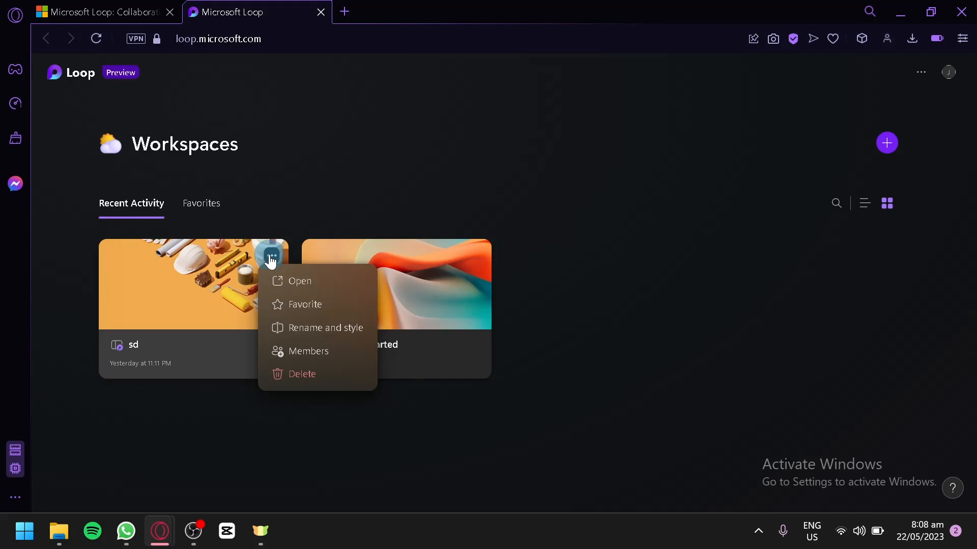
pyautogui.click(322, 305)
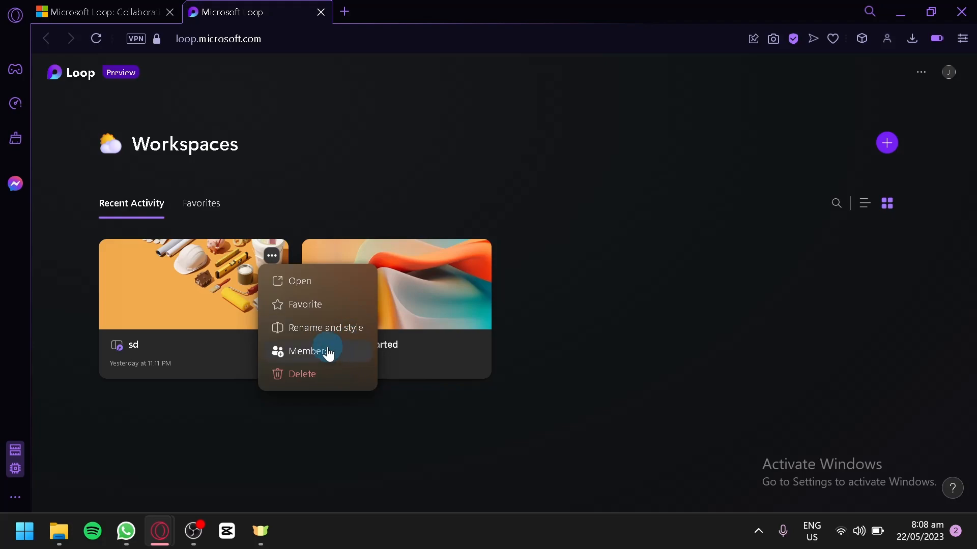
pyautogui.click(322, 376)
pyautogui.click(588, 314)
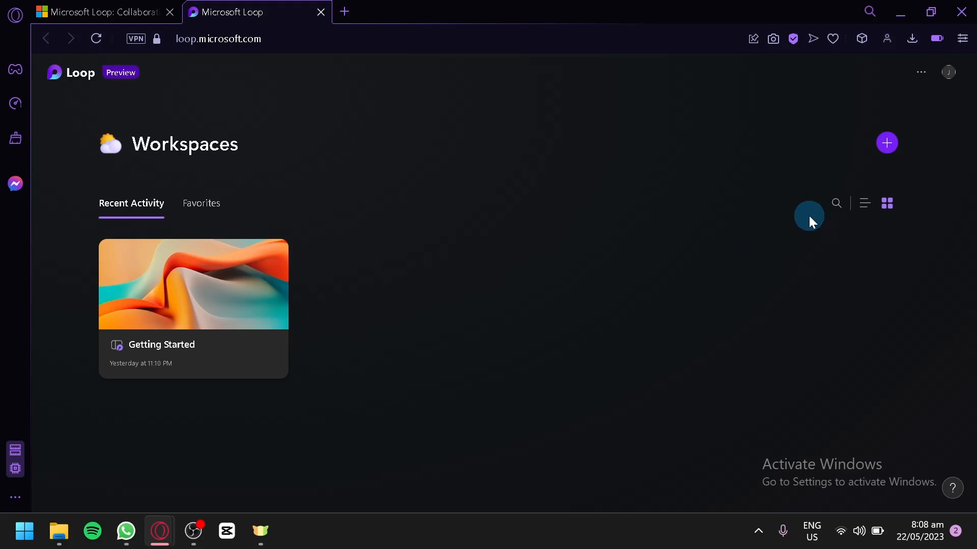
# - Compare the list and grid layouts of the workspaces overview and check the Favorites before returning to Recent Activity
pyautogui.click(917, 81)
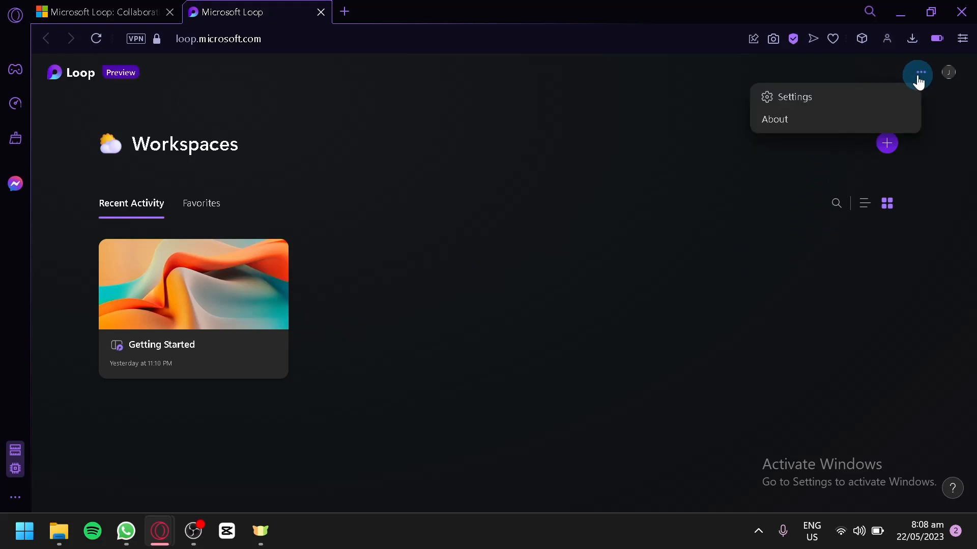
pyautogui.click(868, 199)
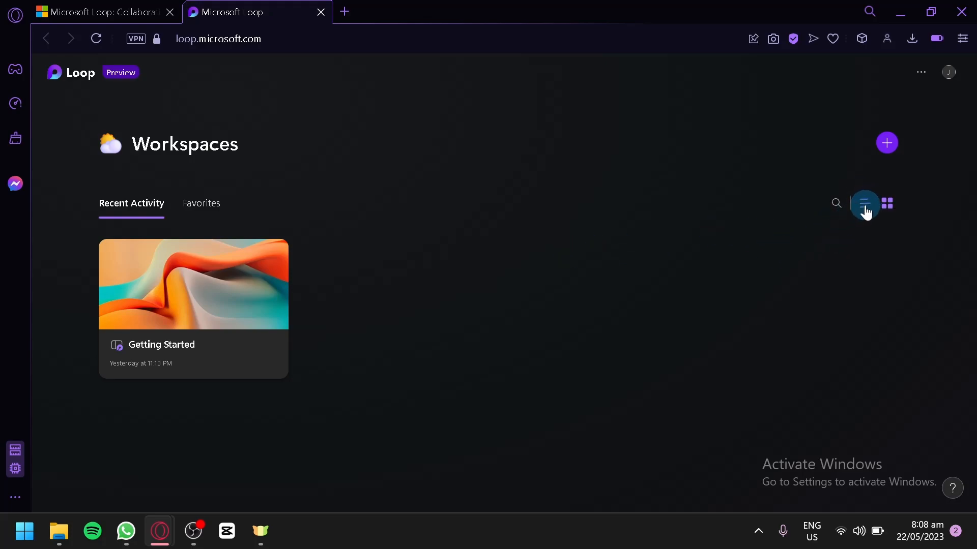
pyautogui.click(867, 207)
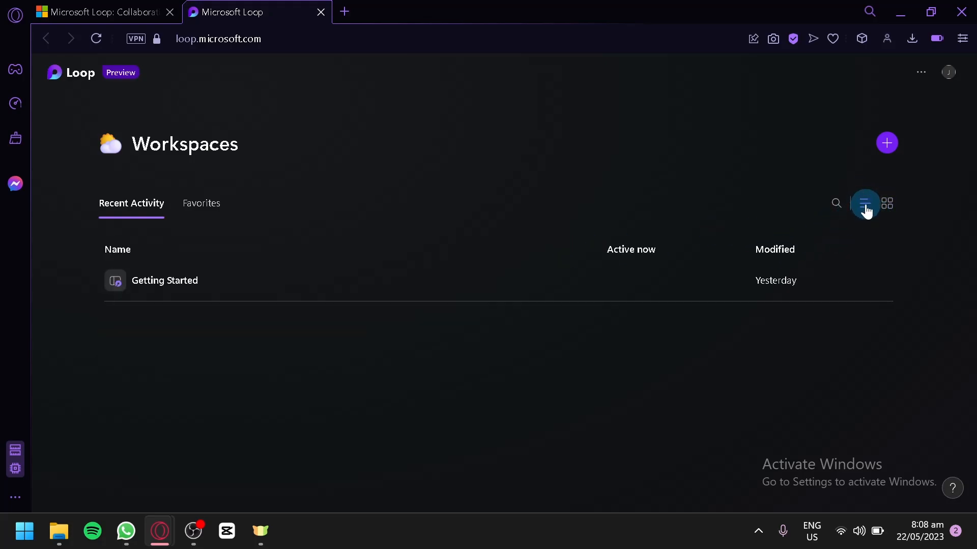
pyautogui.click(889, 211)
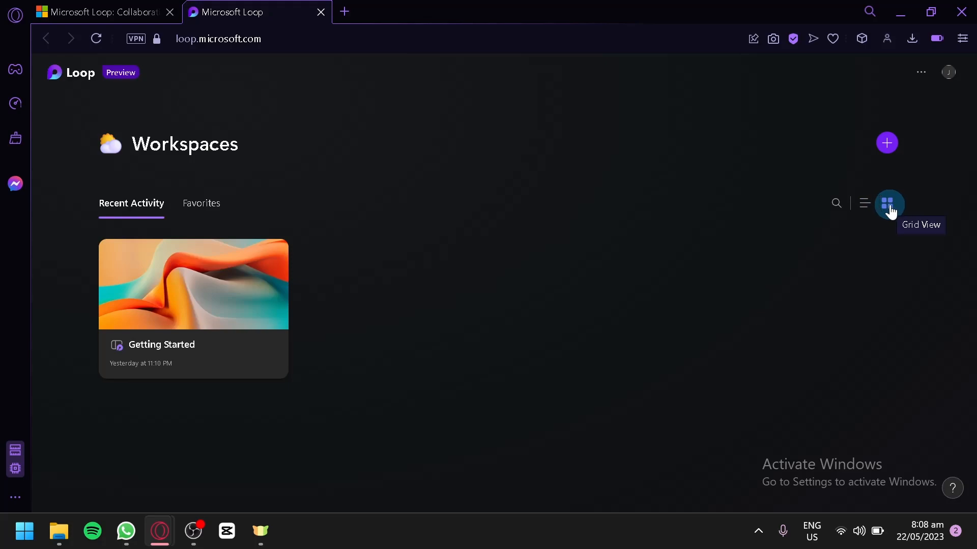
pyautogui.click(204, 206)
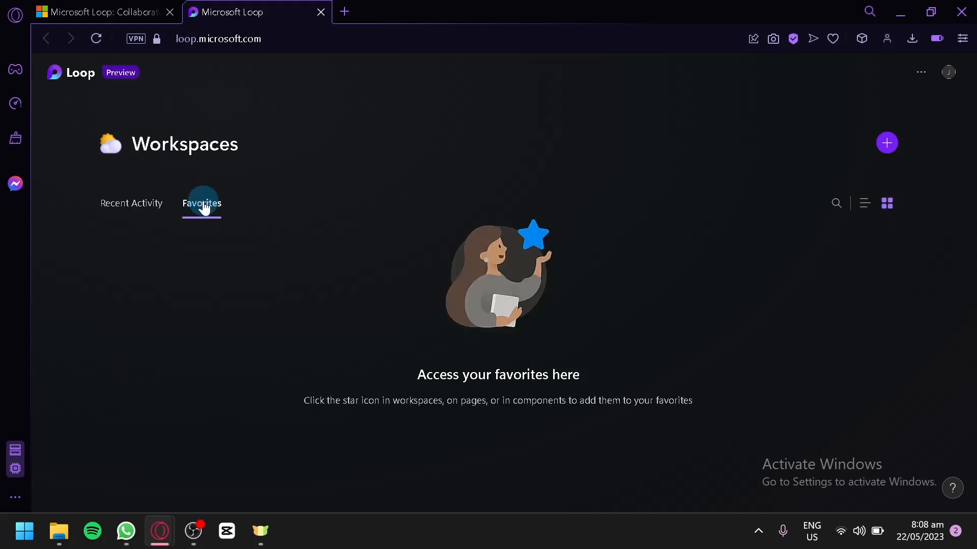
pyautogui.click(130, 218)
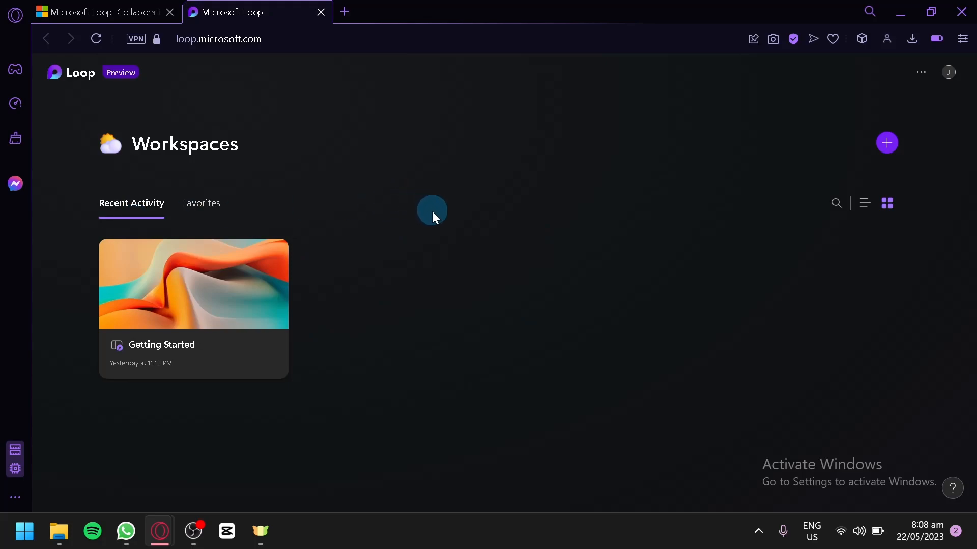
# - Open the Getting Started workspace and view its Welcome page, the Recent list and the Ideas section
pyautogui.click(121, 285)
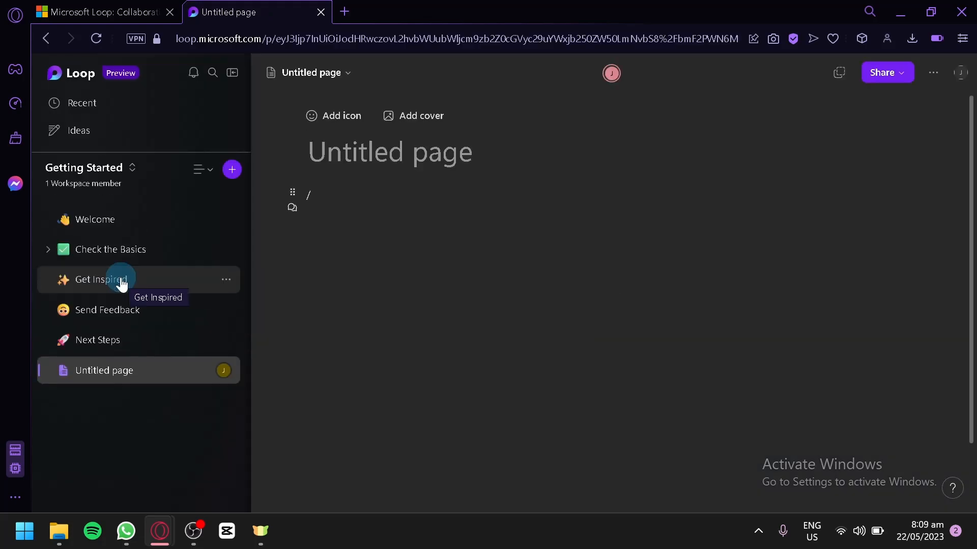
pyautogui.click(143, 225)
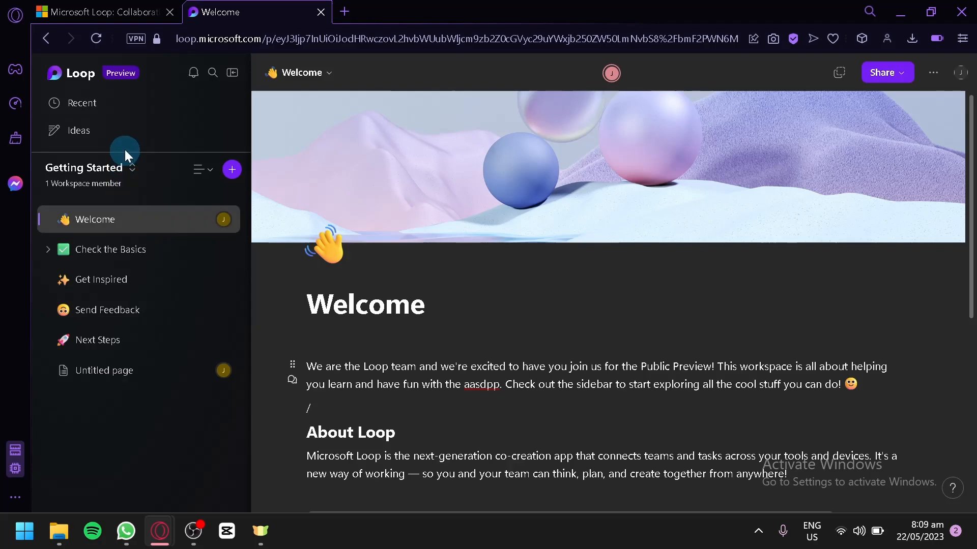
pyautogui.click(137, 93)
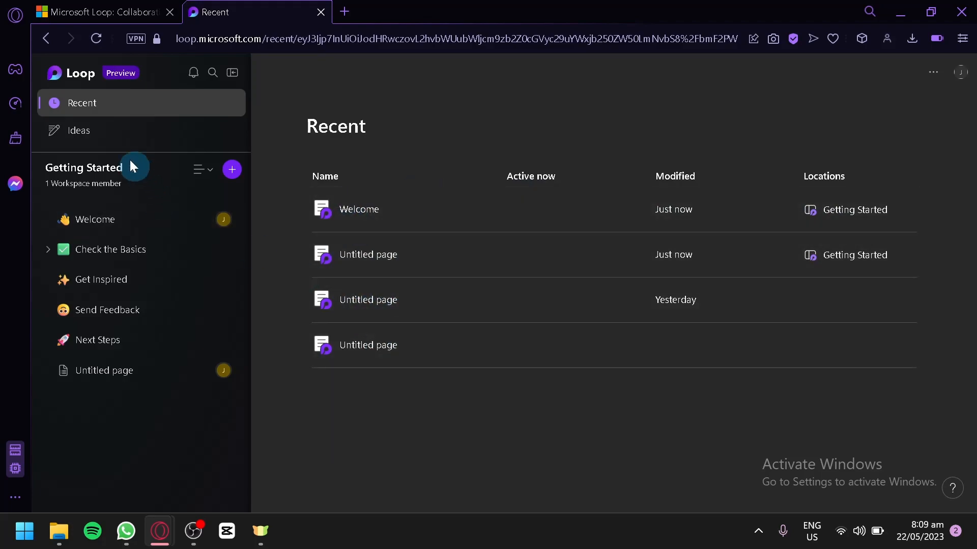
pyautogui.click(100, 129)
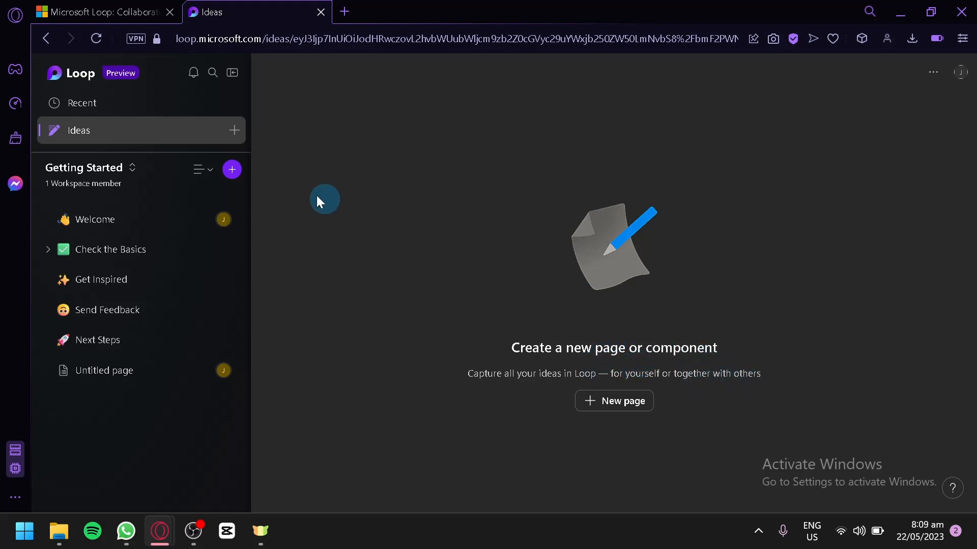
# - Open the Welcome page again and examine its introduction, About Loop section and embedded basics video
pyautogui.click(126, 233)
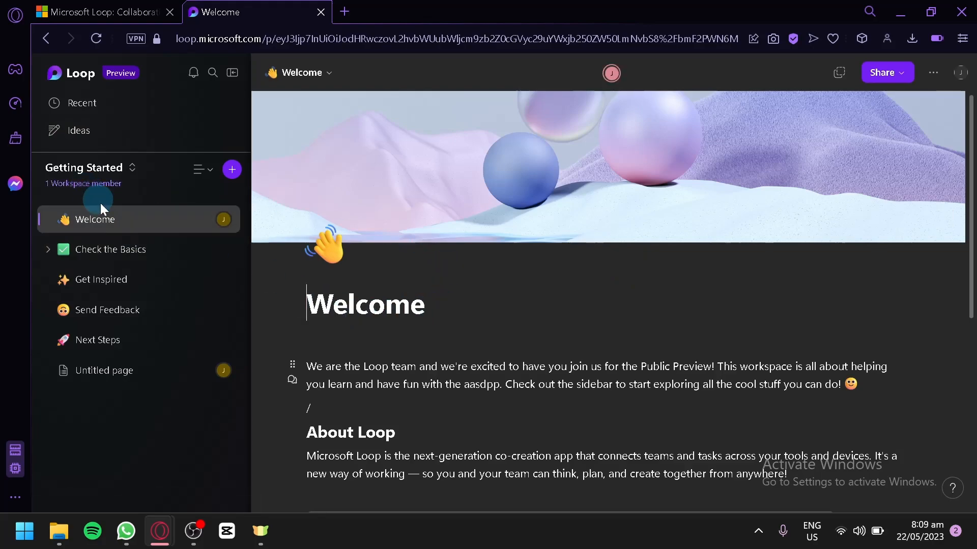
pyautogui.scroll(-6, 328, 188)
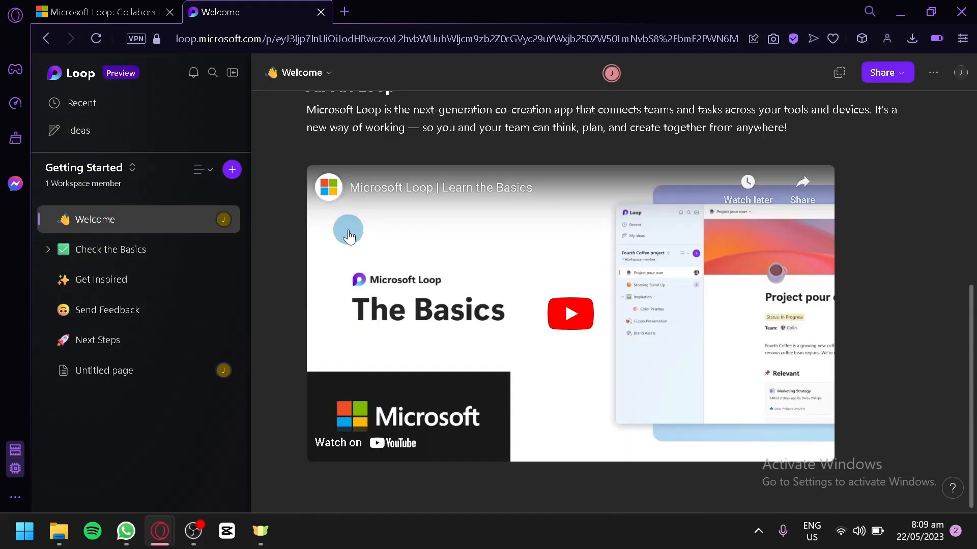
pyautogui.scroll(2, 416, 185)
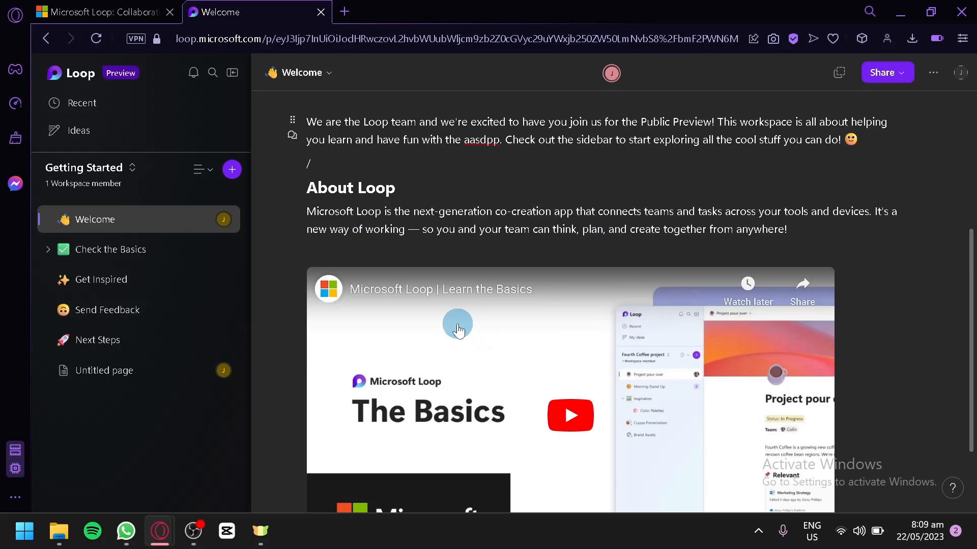
pyautogui.scroll(-2, 448, 315)
pyautogui.scroll(6, 386, 326)
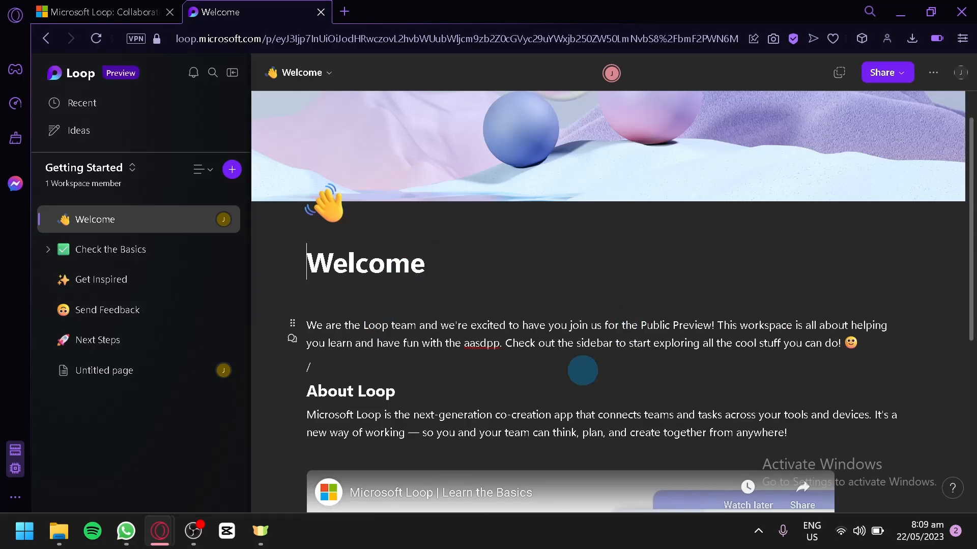
pyautogui.scroll(-6, 476, 366)
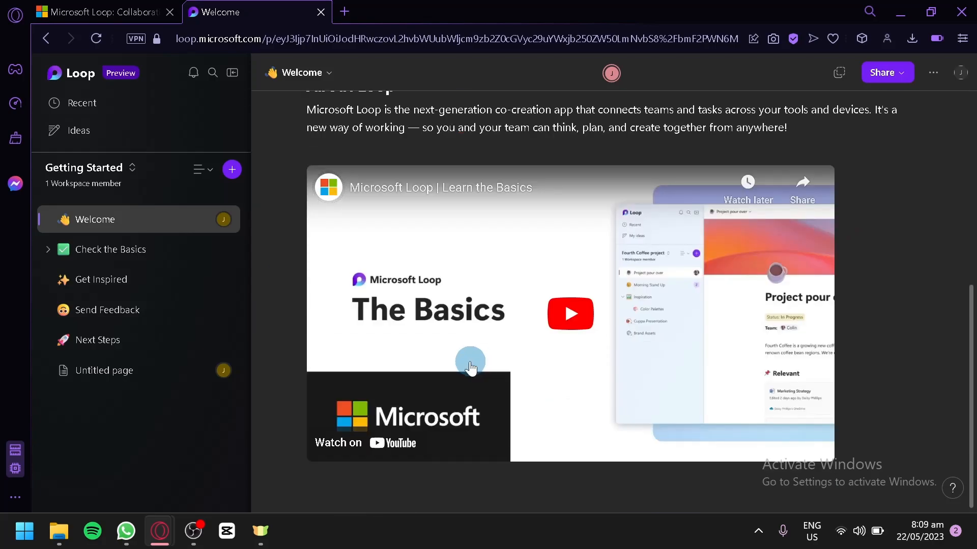
pyautogui.scroll(2, 484, 349)
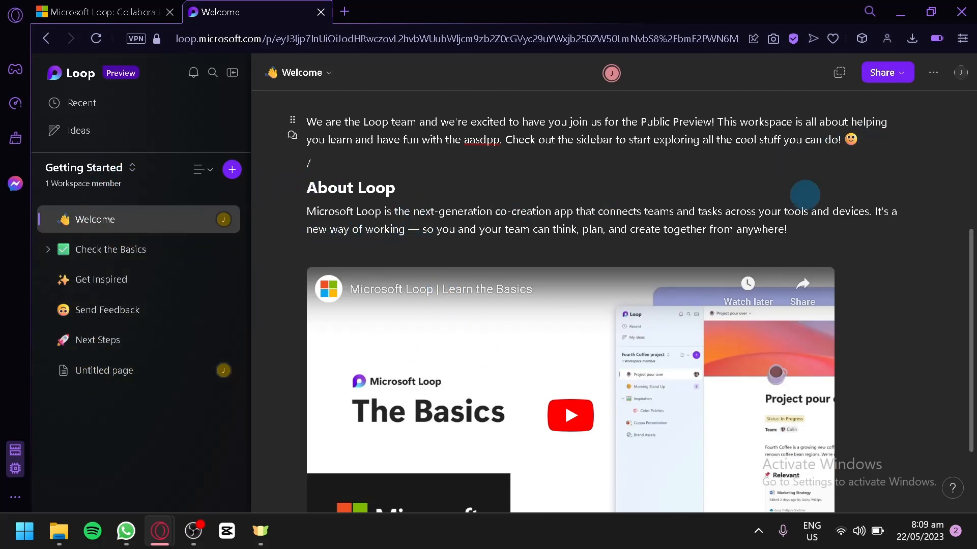
# - Preview the Getting Started page list in Activity view and return it to Tree view
pyautogui.click(197, 170)
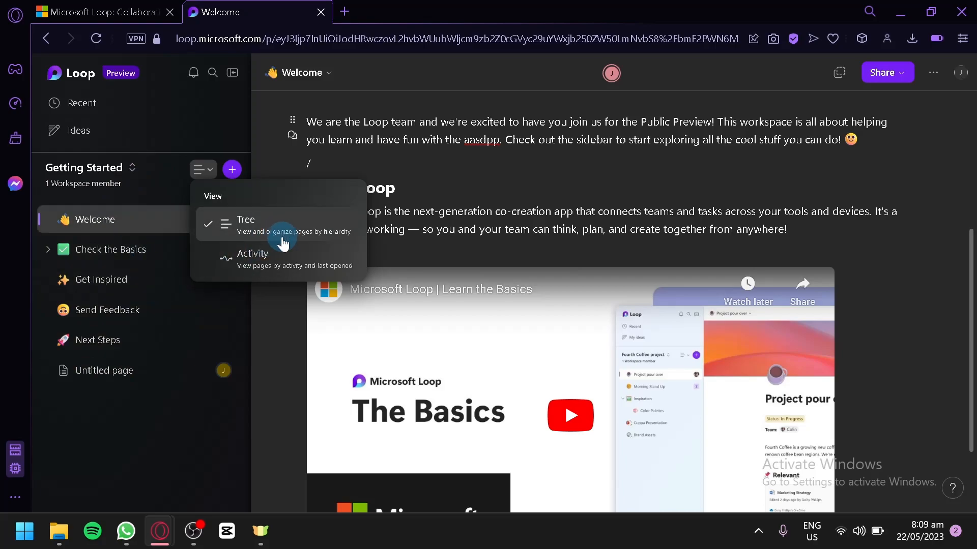
pyautogui.click(244, 258)
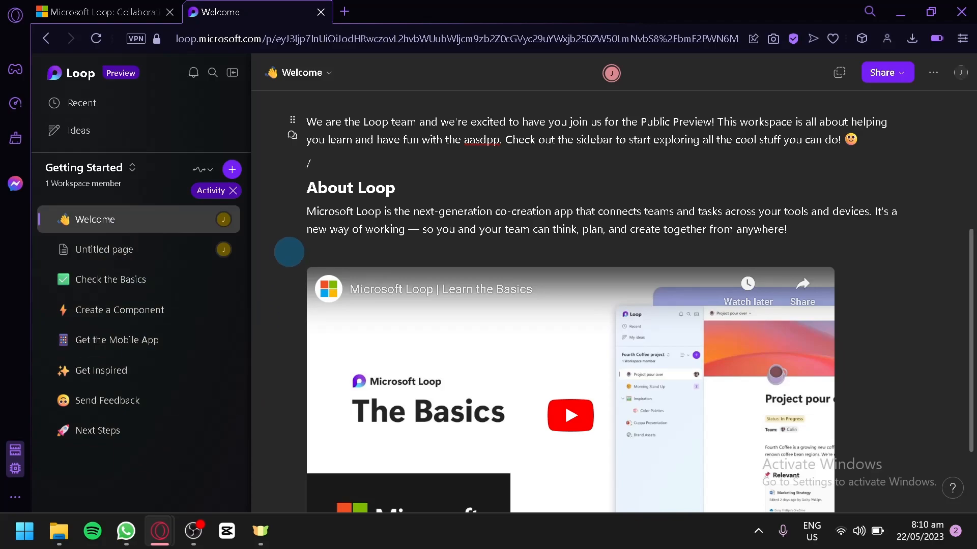
pyautogui.click(233, 192)
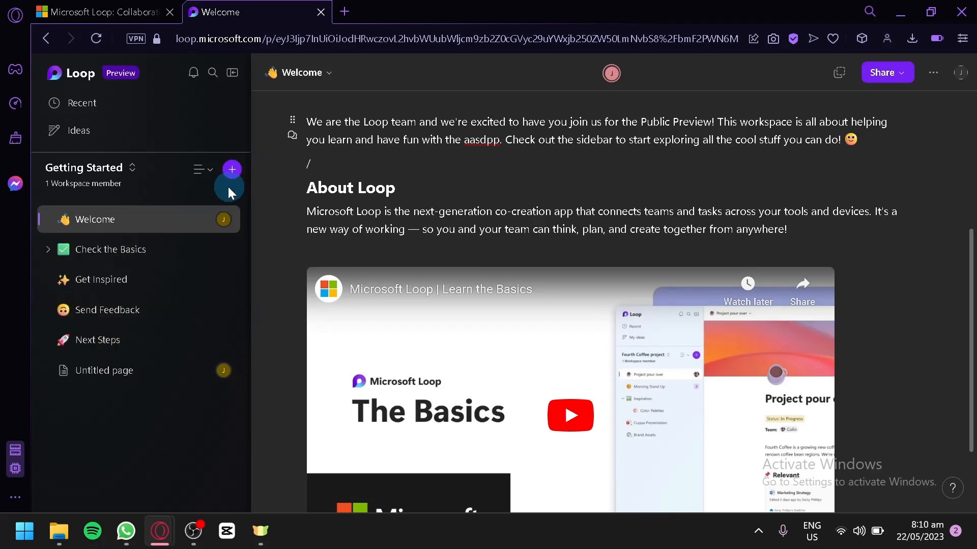
pyautogui.click(213, 175)
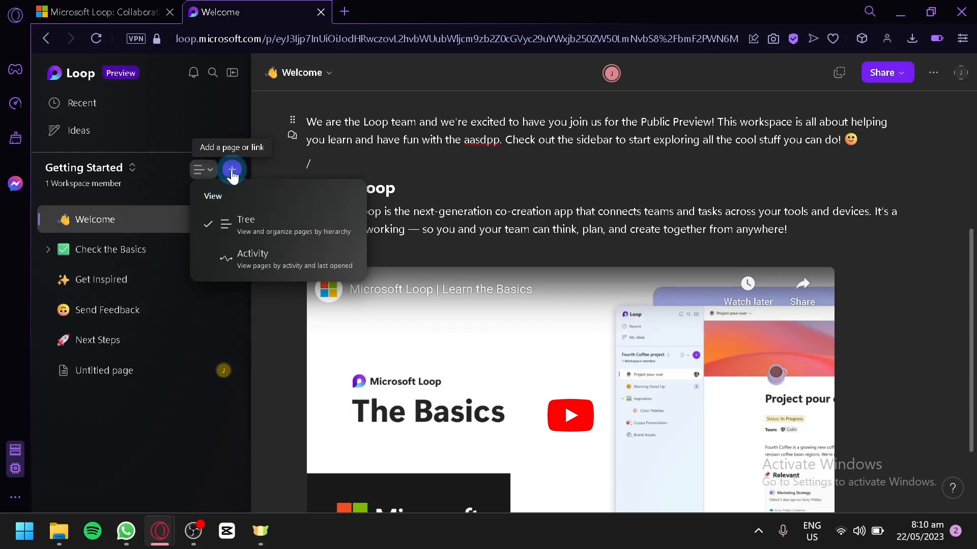
pyautogui.click(232, 173)
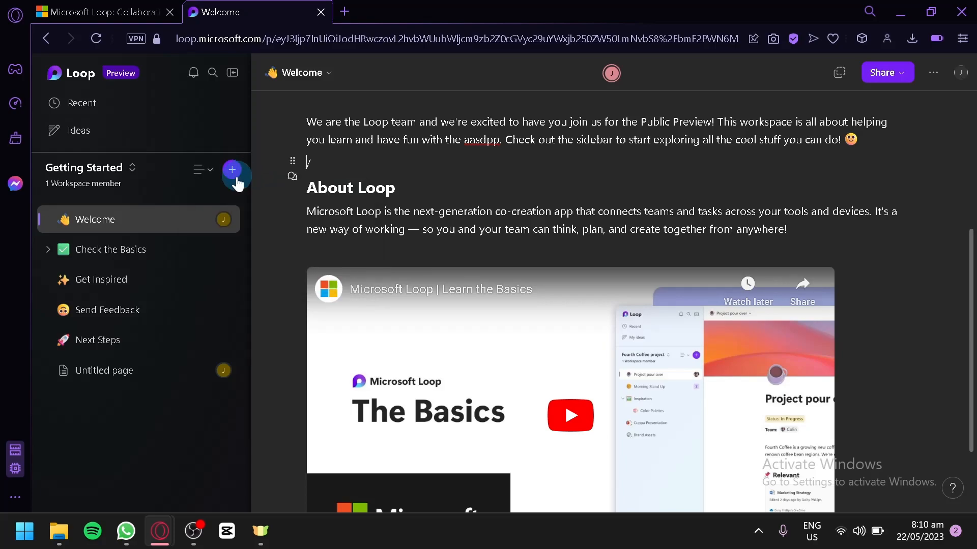
# - Open the Check the Basics page and tick off the first three Page Basics checklist items
pyautogui.click(151, 255)
pyautogui.scroll(-7, 316, 289)
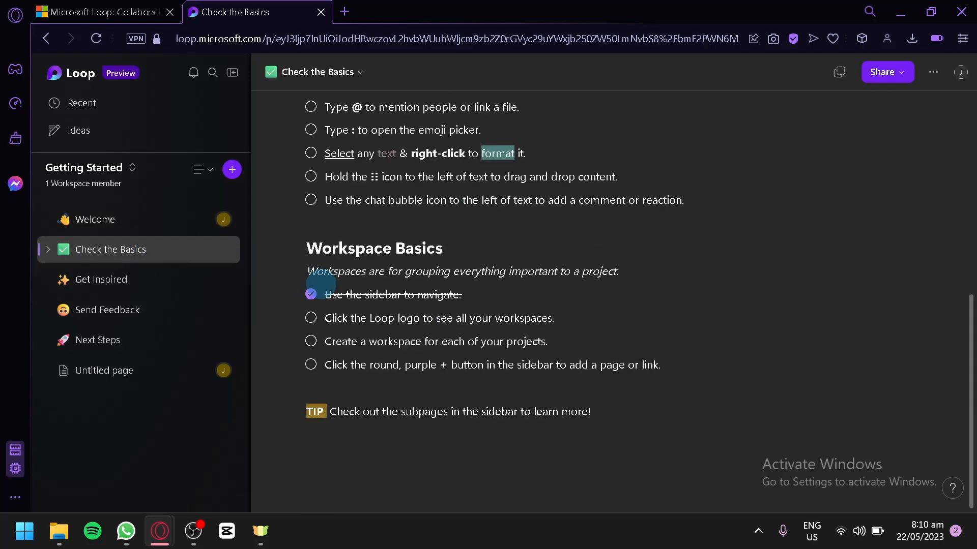
pyautogui.scroll(4, 307, 239)
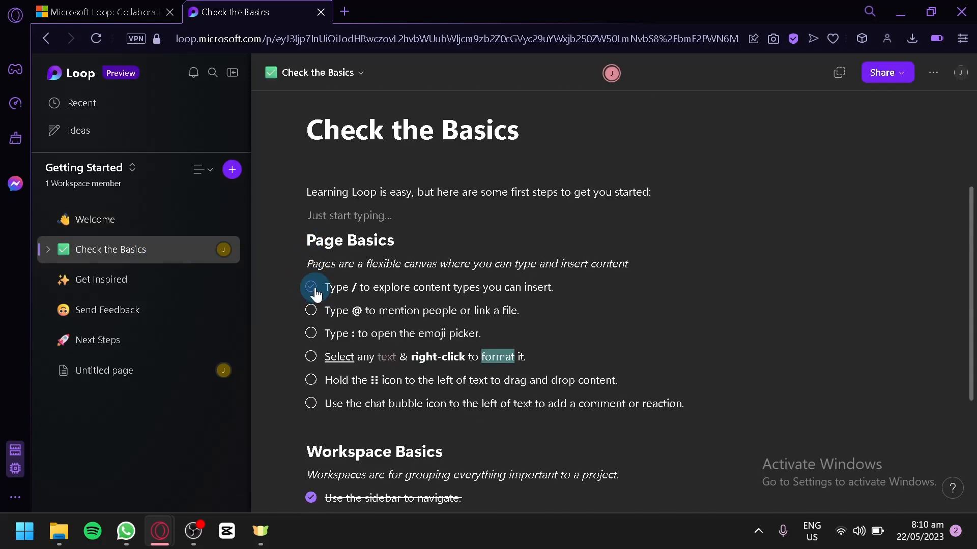
pyautogui.click(311, 311)
pyautogui.click(311, 334)
pyautogui.click(305, 284)
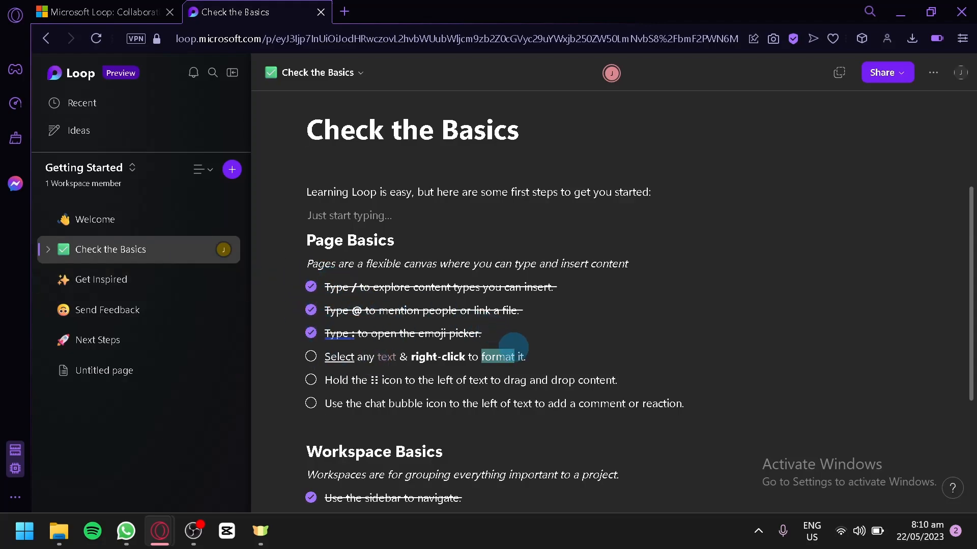
# - Open the Get Inspired page and read through its table of ideas and descriptions
pyautogui.click(118, 279)
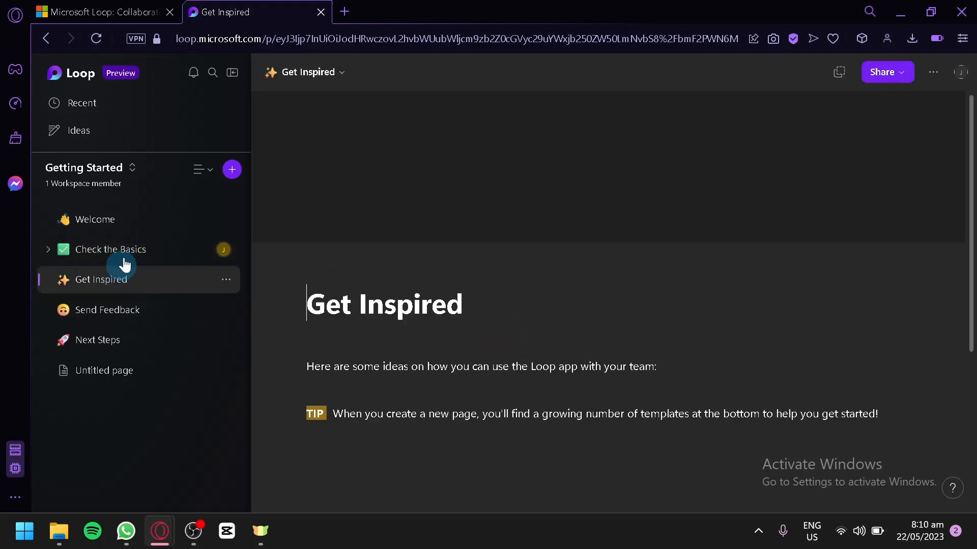
pyautogui.scroll(-6, 497, 349)
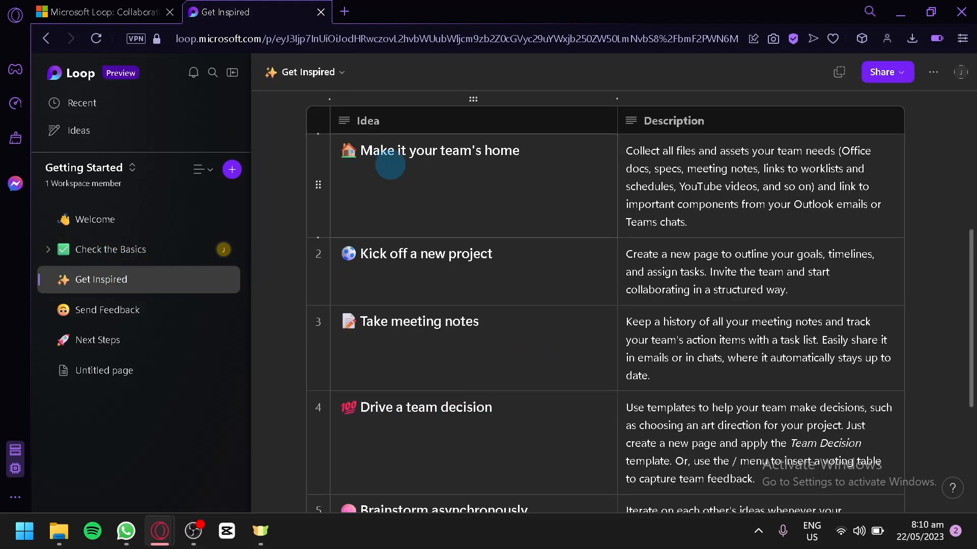
pyautogui.scroll(-2, 411, 196)
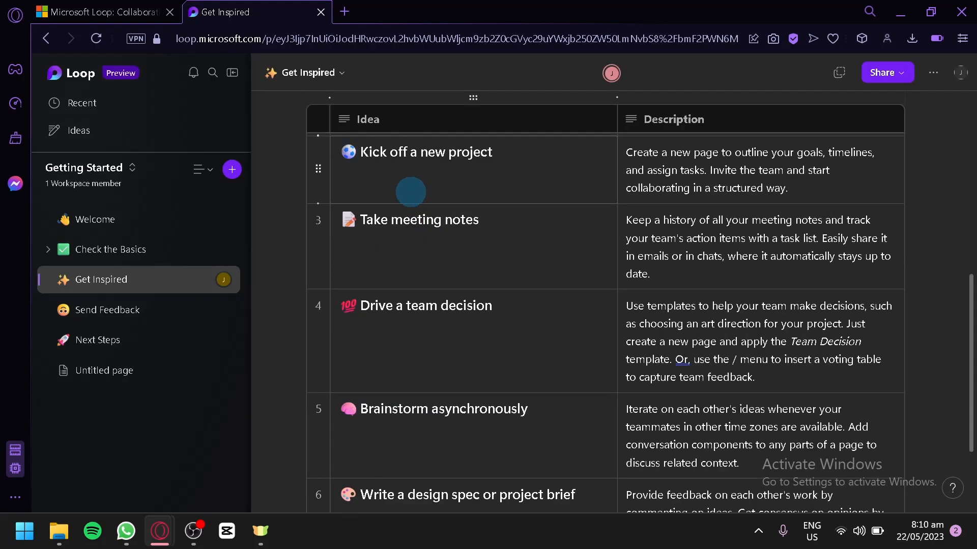
pyautogui.scroll(-3, 410, 192)
pyautogui.scroll(10, 412, 191)
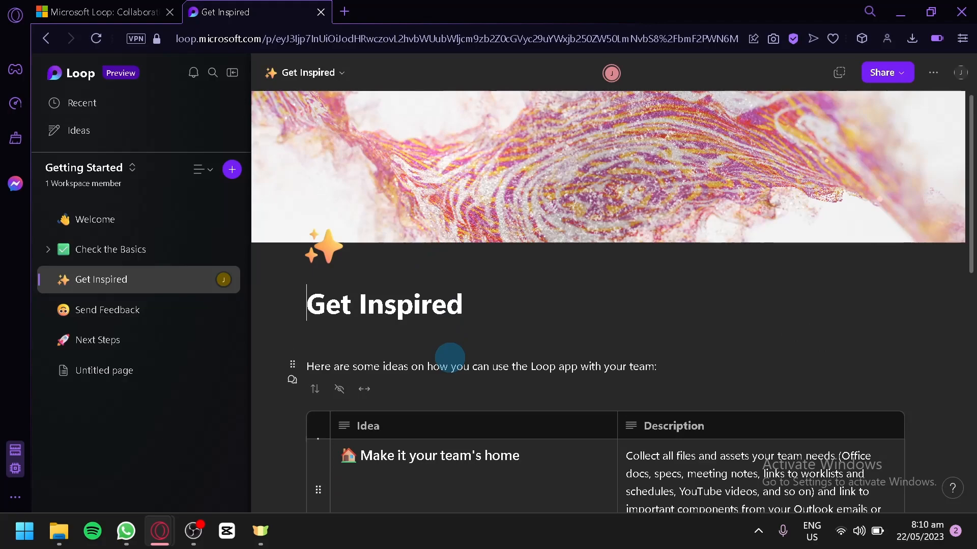
# - Read the Send Feedback page and the Next Steps table, including the column options for Progress
pyautogui.click(143, 323)
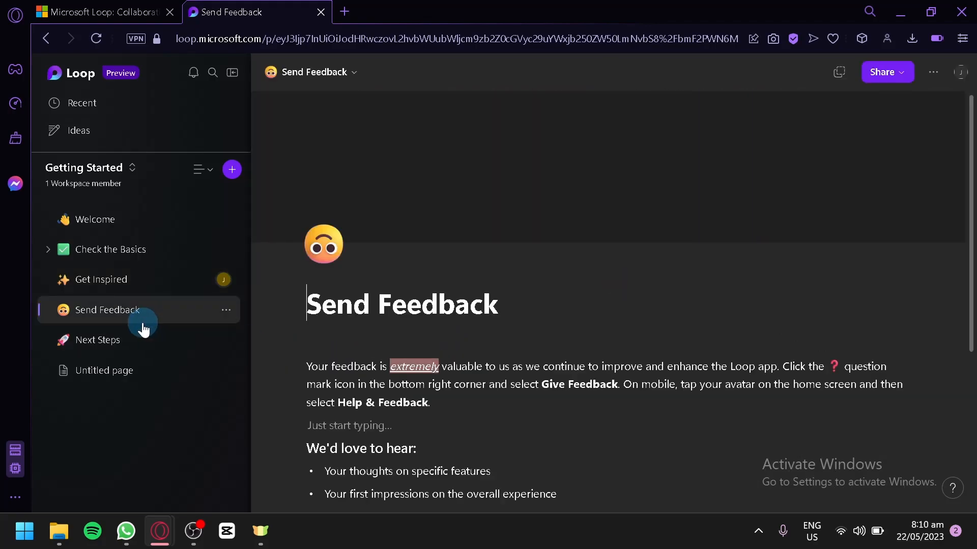
pyautogui.scroll(-5, 491, 296)
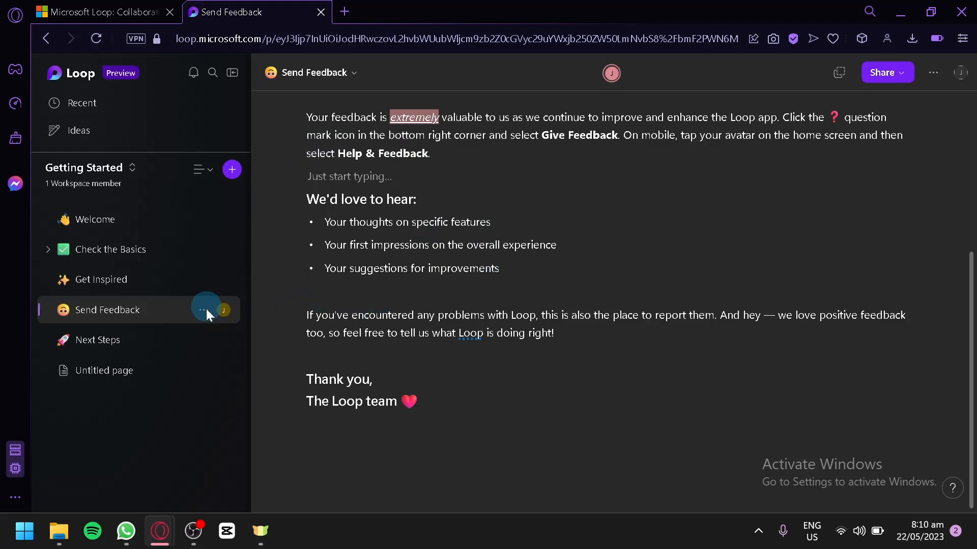
pyautogui.click(125, 348)
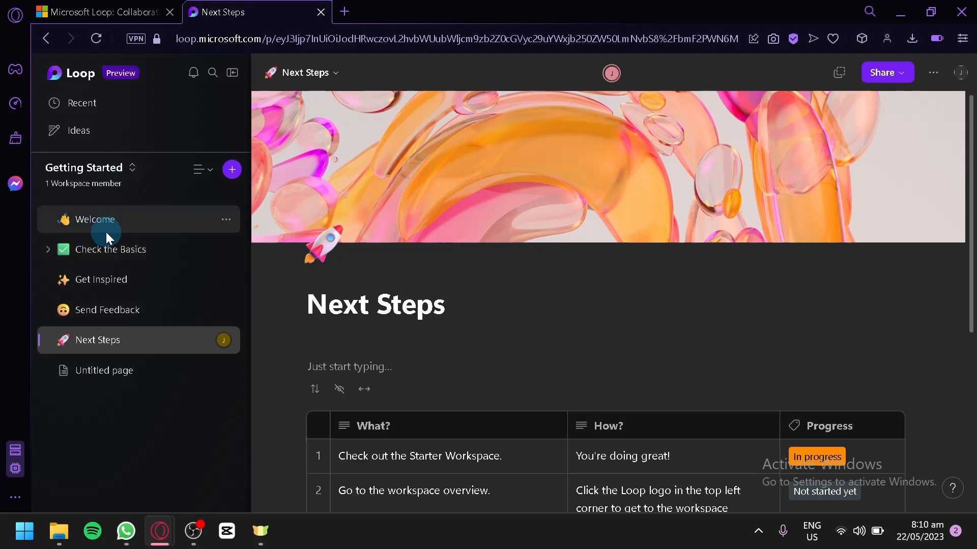
pyautogui.scroll(-5, 555, 344)
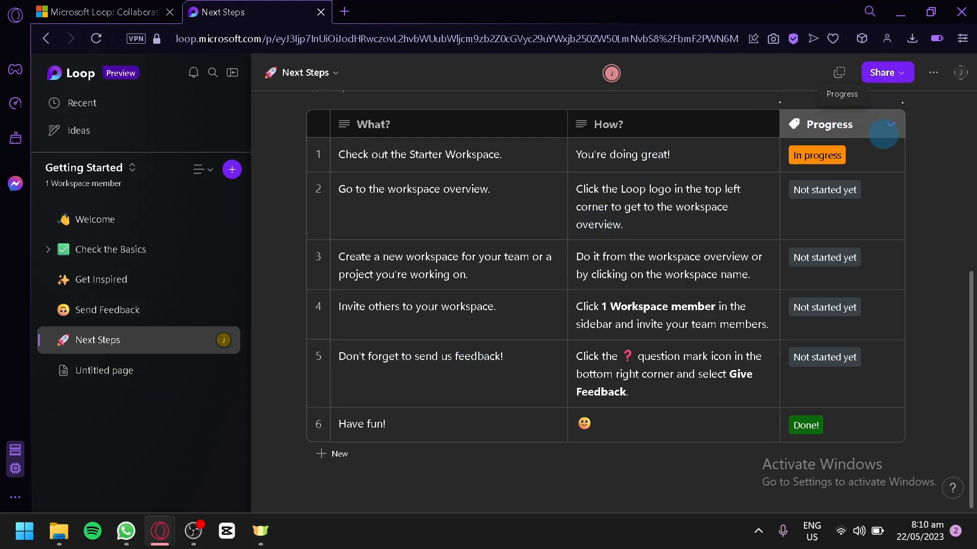
pyautogui.click(885, 126)
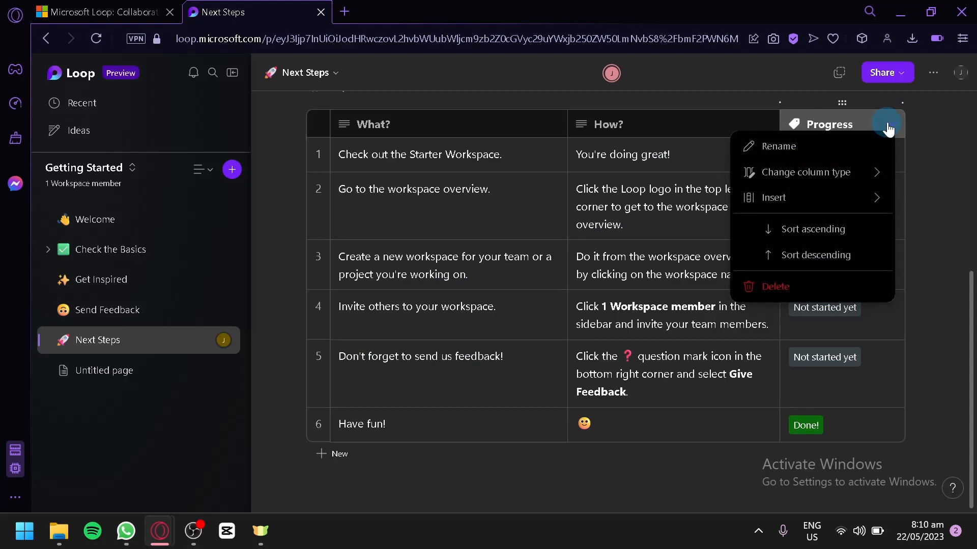
pyautogui.click(899, 126)
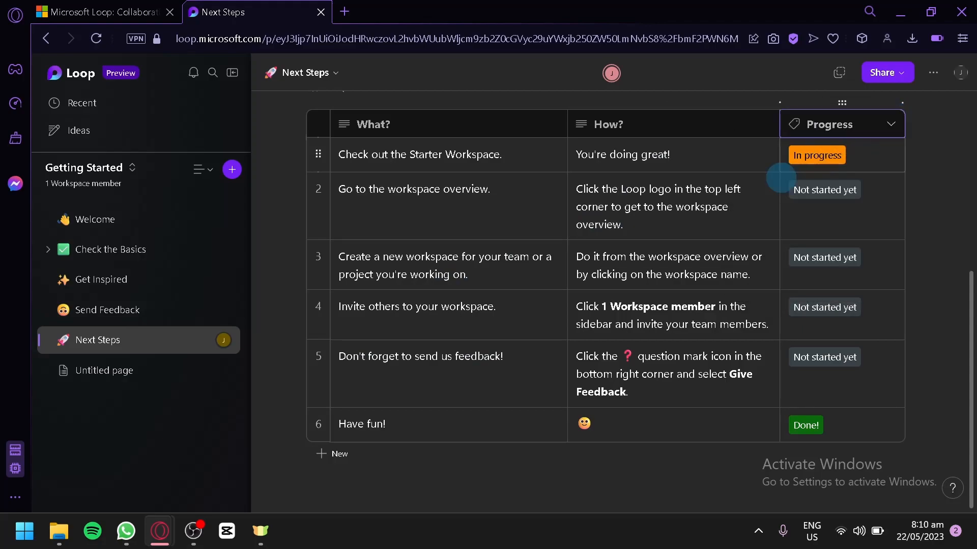
# - View the Untitled page, return to the Welcome page and examine its sharing options
pyautogui.click(157, 374)
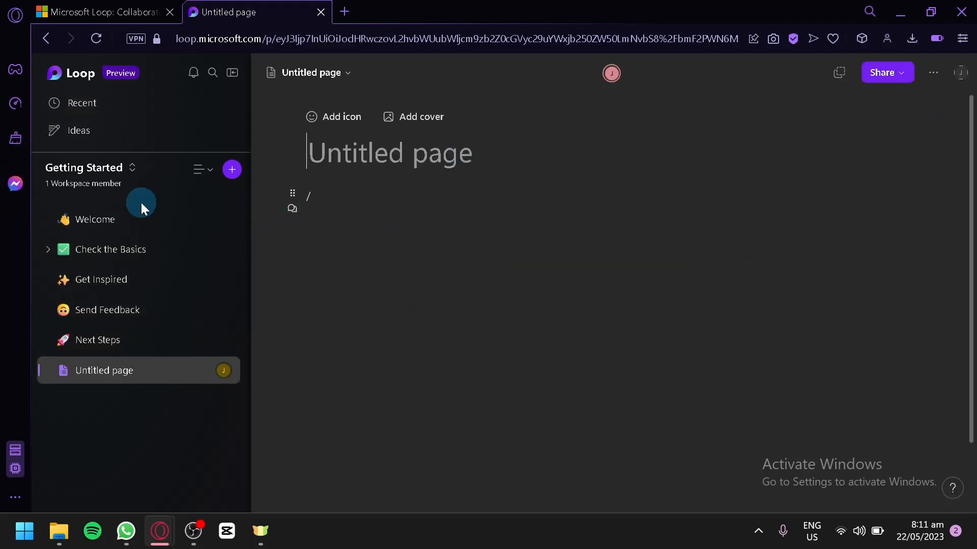
pyautogui.click(108, 224)
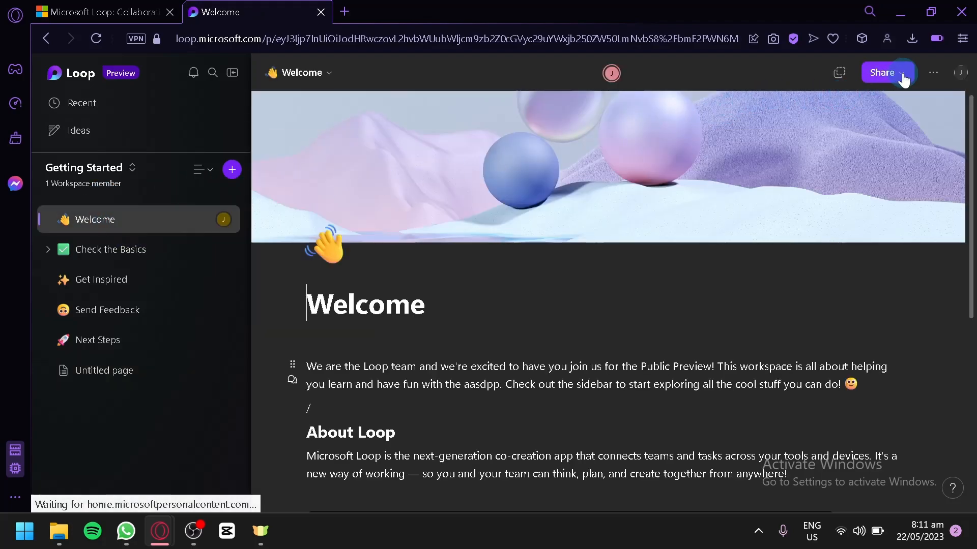
pyautogui.click(904, 81)
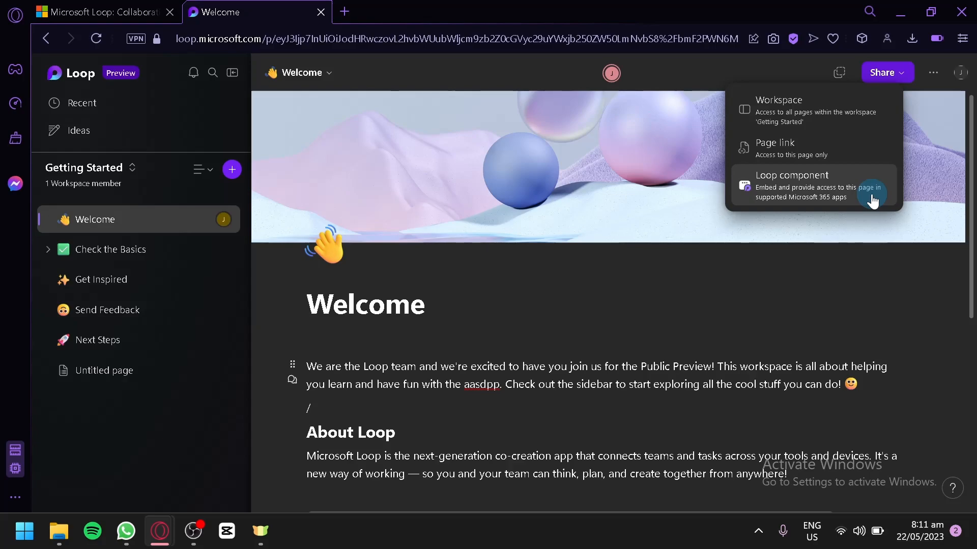
# - Return to the workspaces overview, start a new workspace and choose the face-in-clouds emoji as its icon
pyautogui.click(49, 81)
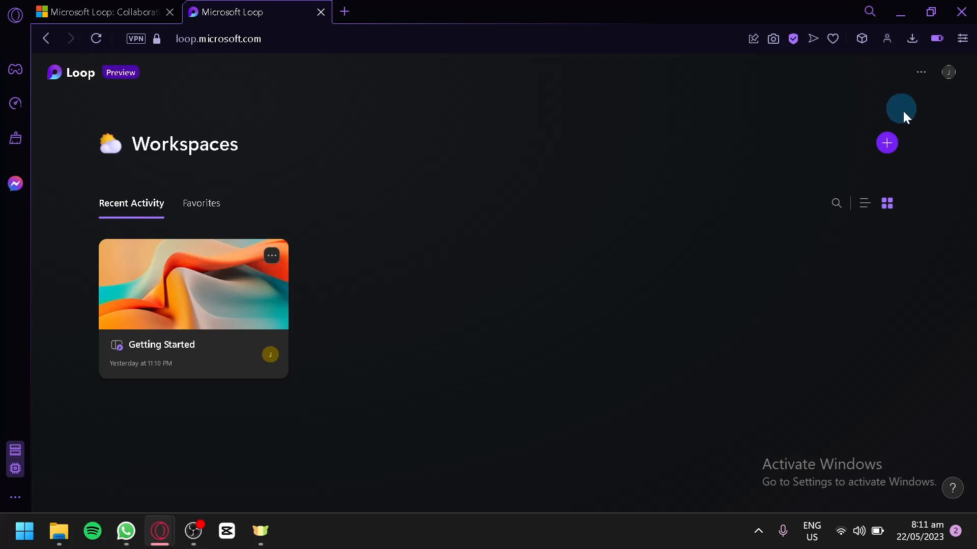
pyautogui.click(887, 144)
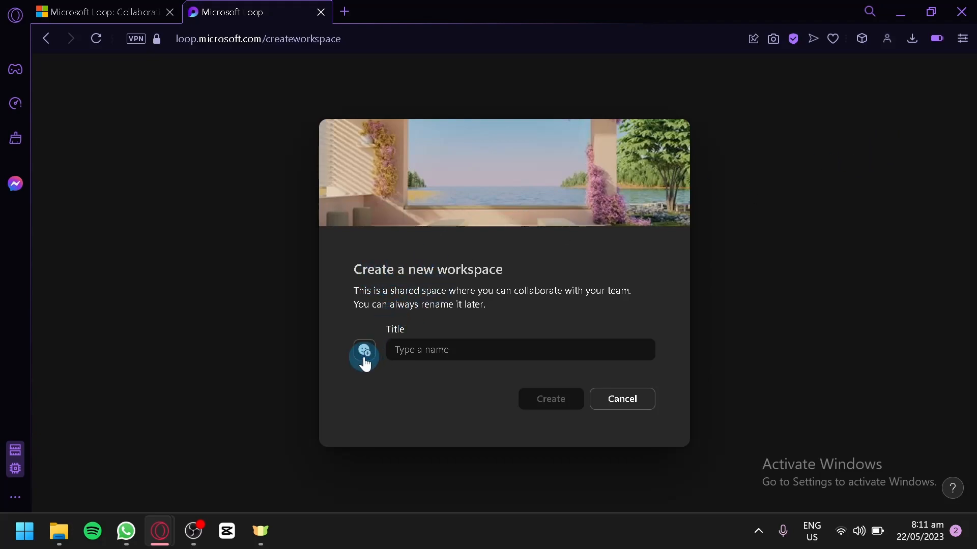
pyautogui.click(364, 356)
pyautogui.scroll(-3, 426, 275)
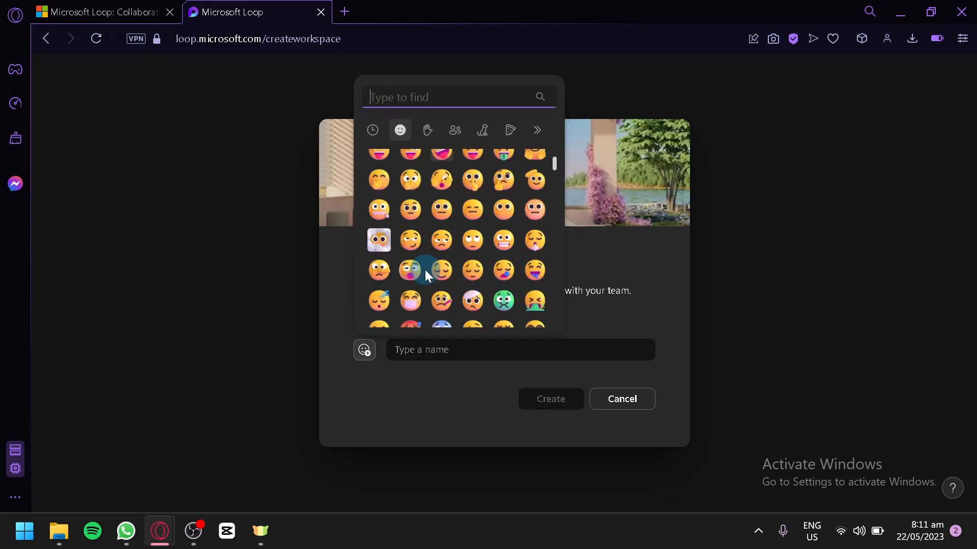
pyautogui.scroll(-1, 448, 214)
pyautogui.scroll(-1, 404, 242)
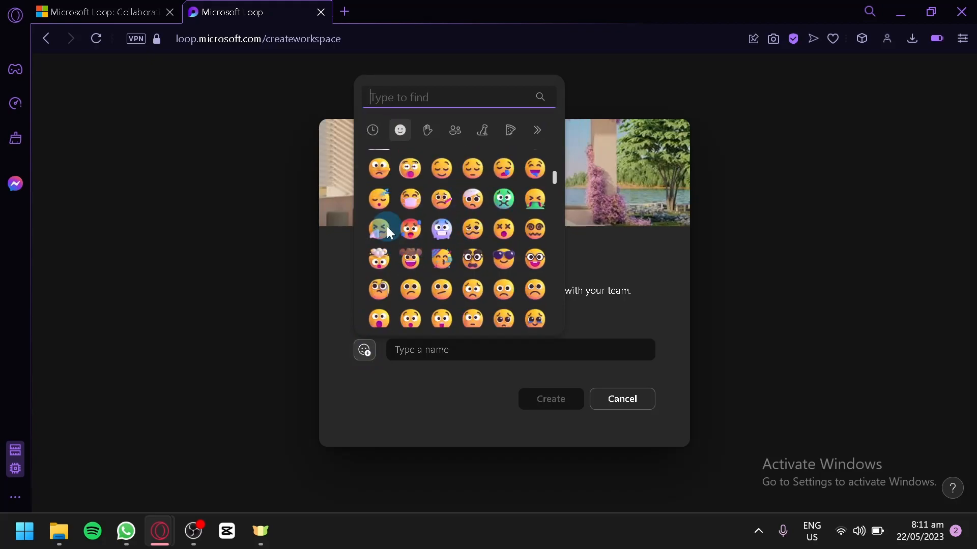
pyautogui.scroll(-1, 448, 216)
pyautogui.click(376, 238)
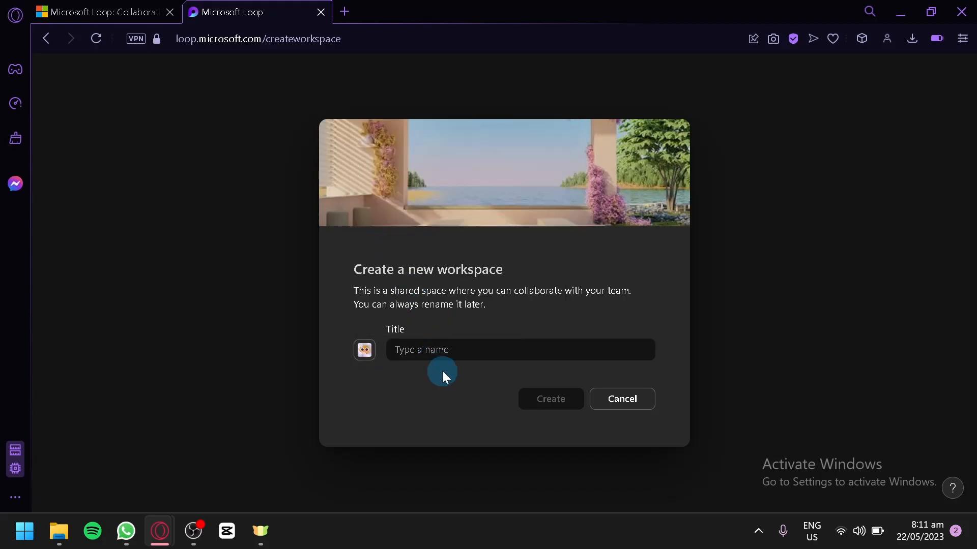
# - Title the new workspace "Testing workspace" and create it
pyautogui.click(440, 351)
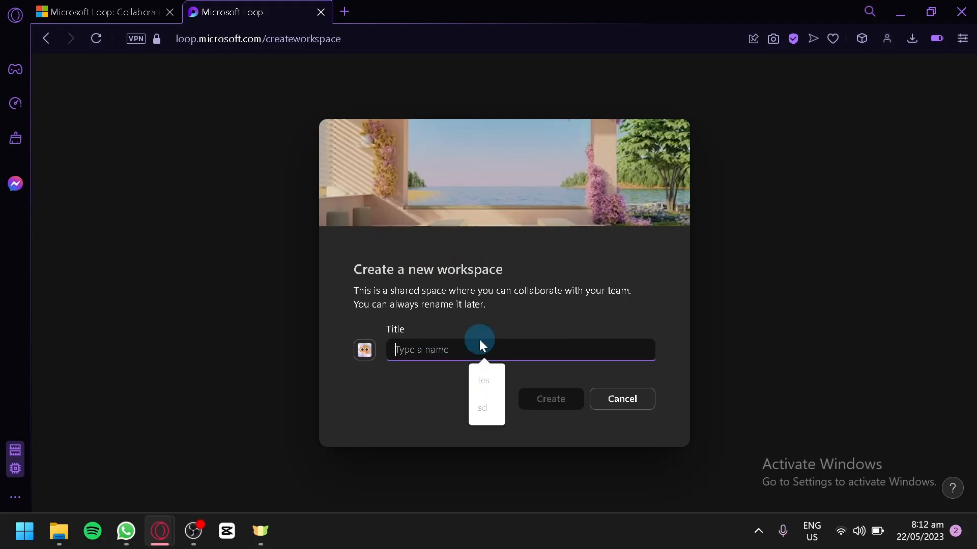
pyautogui.write('Testing workspace')
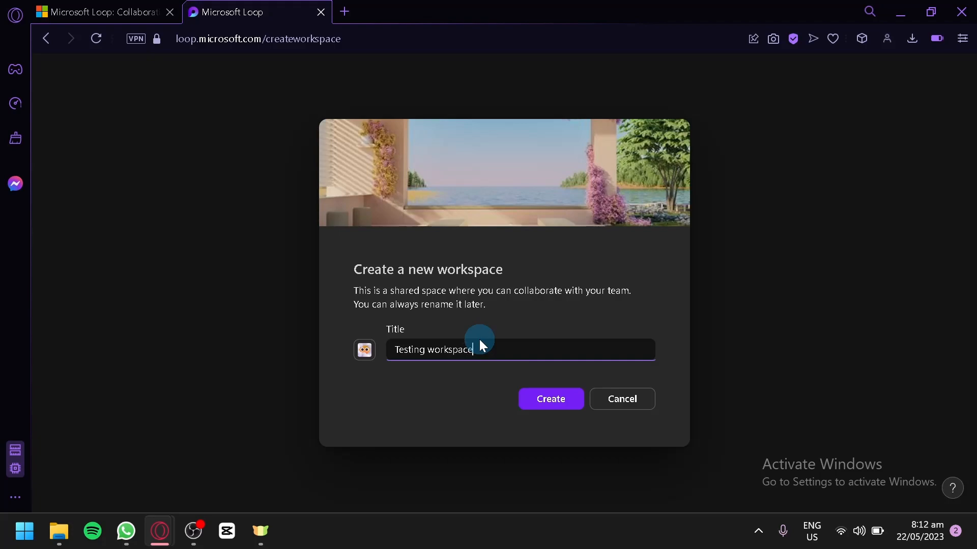
pyautogui.click(535, 407)
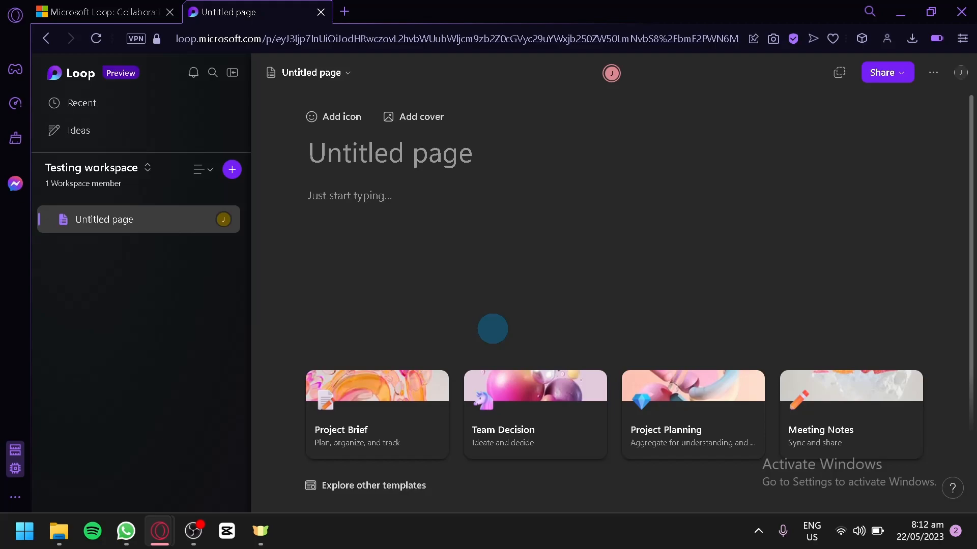
# - Open the full template gallery and examine the Project Brief template's goals, team members, deliverables and links sections
pyautogui.click(418, 490)
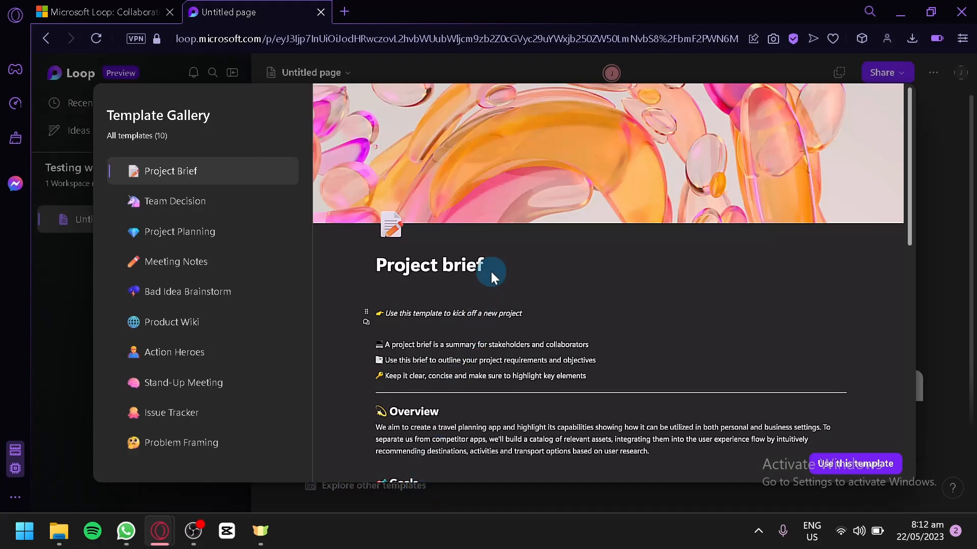
pyautogui.scroll(-15, 490, 271)
pyautogui.scroll(15, 505, 254)
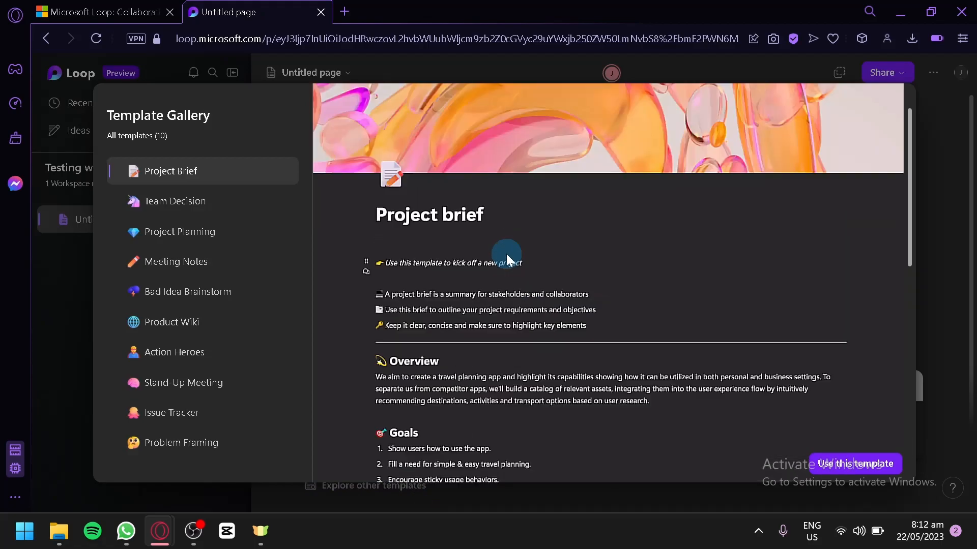
pyautogui.scroll(-5, 506, 254)
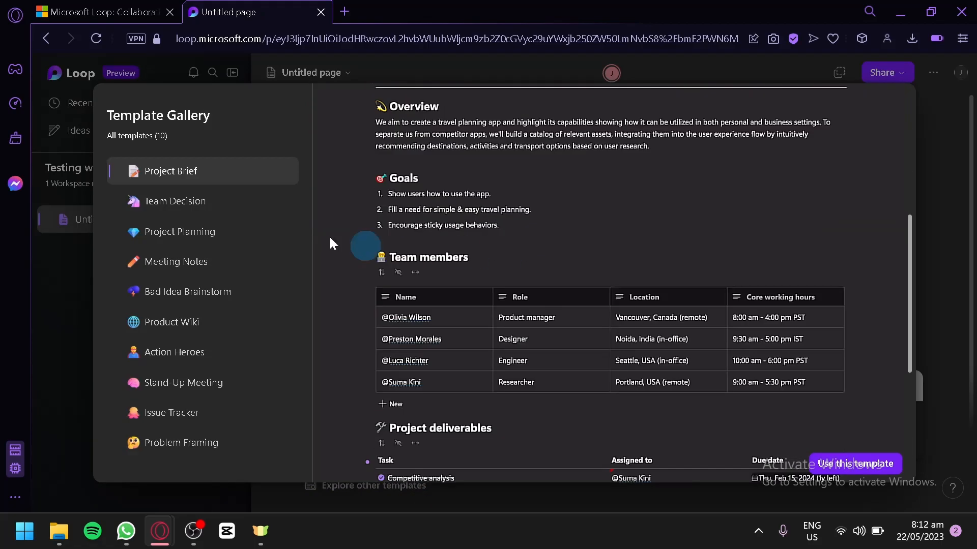
pyautogui.scroll(5, 606, 225)
pyautogui.scroll(-10, 683, 257)
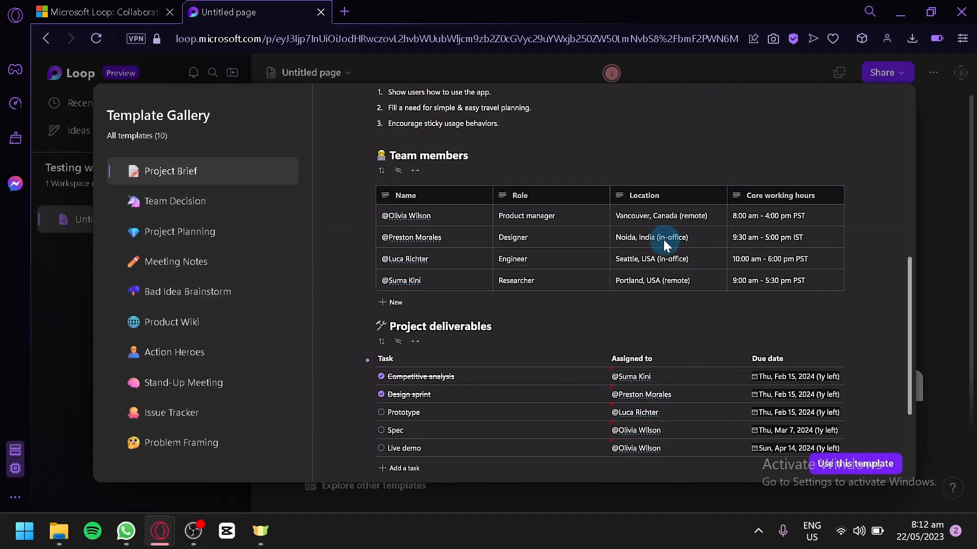
pyautogui.scroll(7, 509, 158)
pyautogui.scroll(-8, 539, 175)
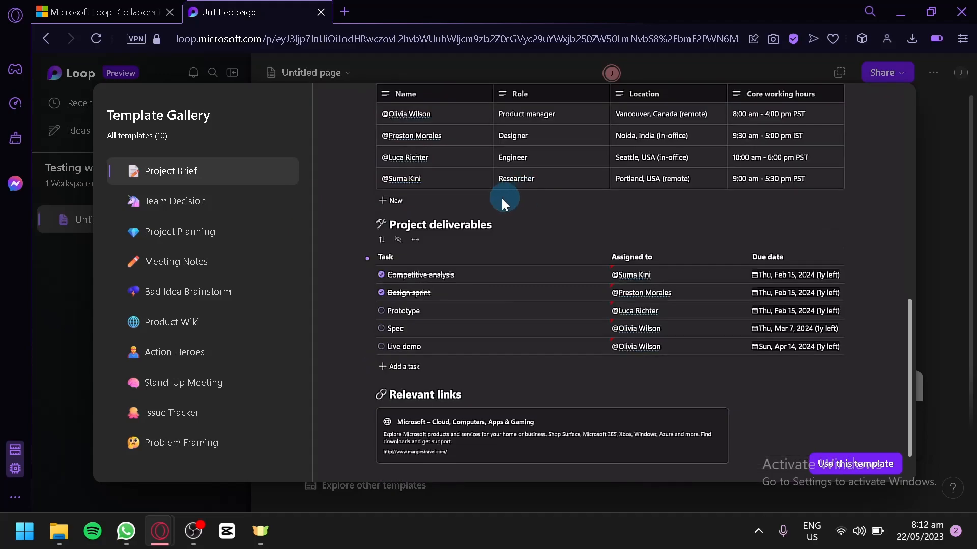
pyautogui.scroll(2, 636, 310)
pyautogui.scroll(-3, 663, 282)
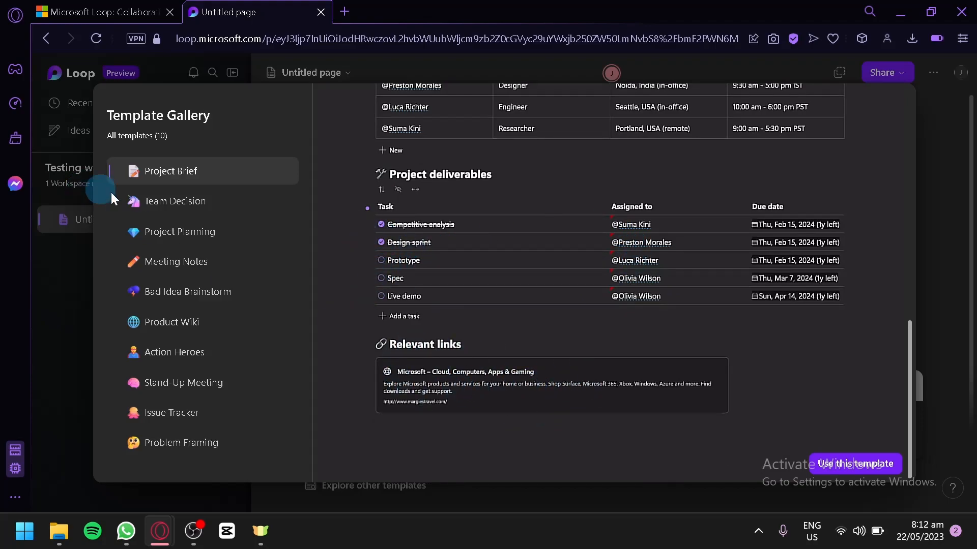
# - Preview the Team Decision template, including its idea comparison table, Next Steps tasks and Final decision section
pyautogui.click(196, 199)
pyautogui.scroll(4, 565, 283)
pyautogui.scroll(-15, 565, 283)
pyautogui.scroll(6, 578, 270)
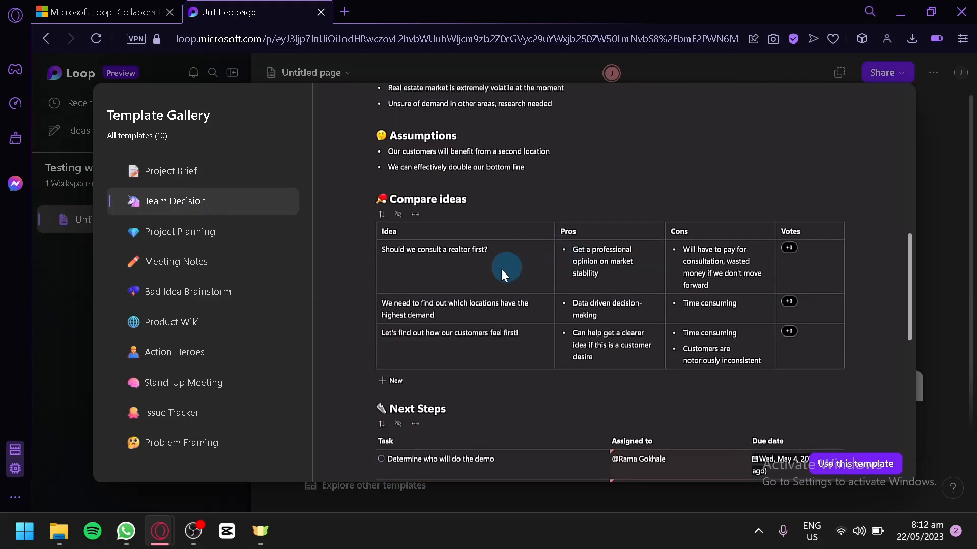
pyautogui.scroll(-4, 505, 267)
pyautogui.scroll(-5, 488, 270)
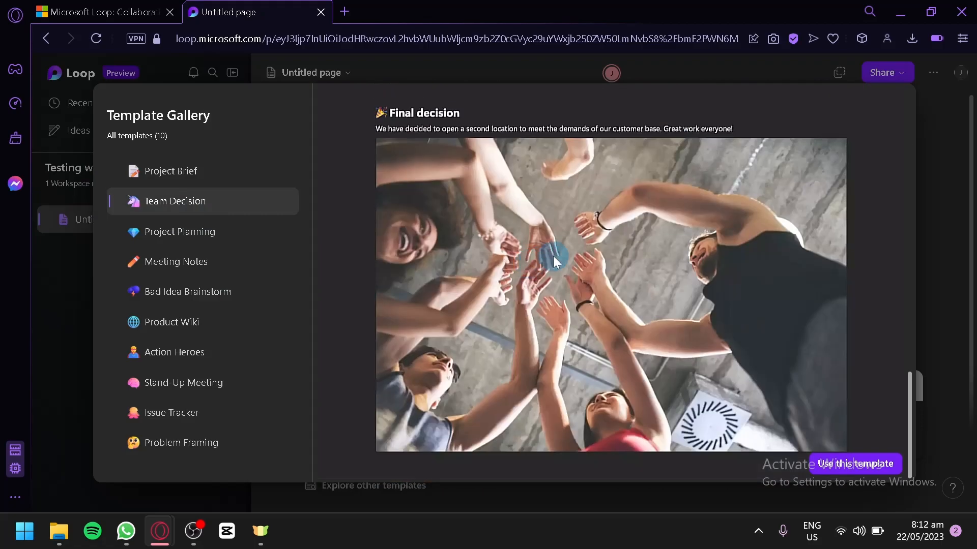
# - Preview the Project Planning, Meeting Notes, Bad Idea Brainstorm and Product Wiki templates in the gallery
pyautogui.click(153, 230)
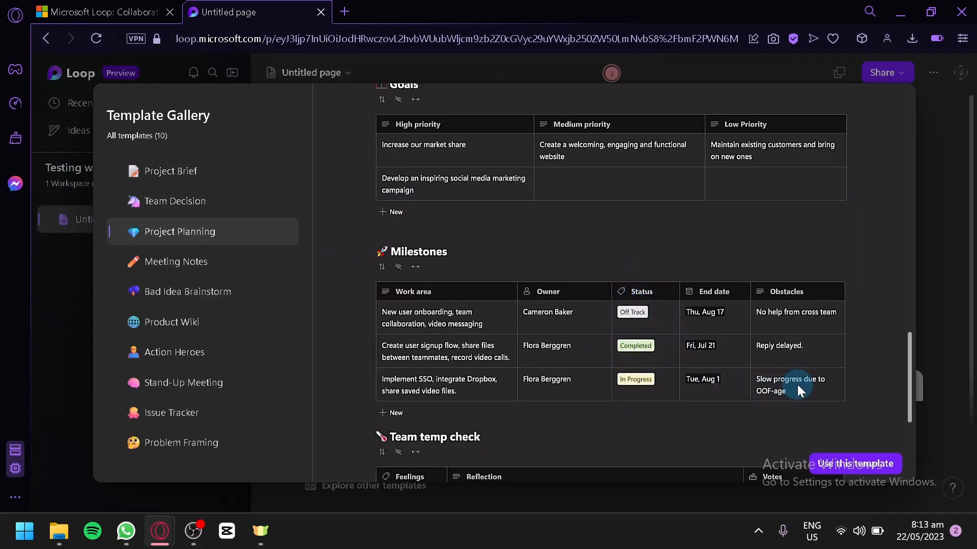
pyautogui.scroll(10, 899, 326)
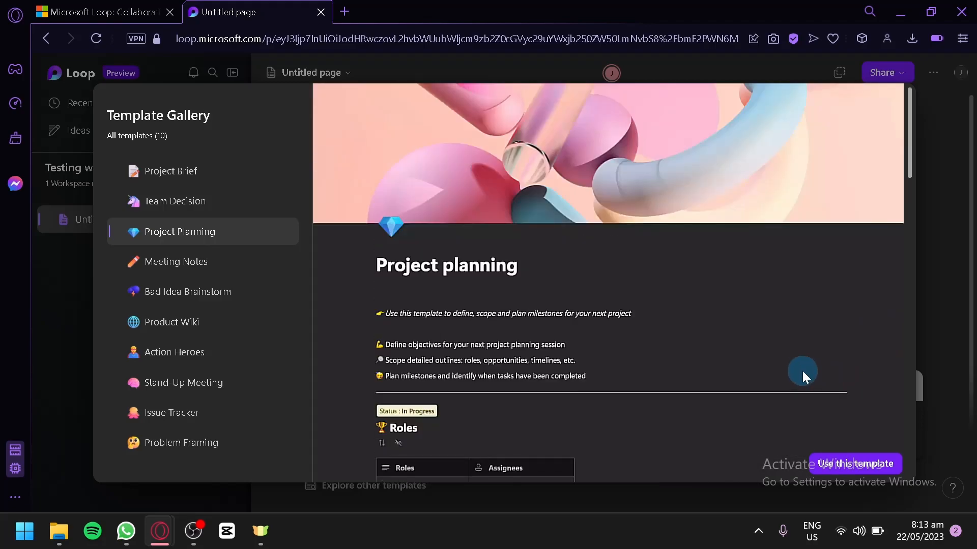
pyautogui.click(215, 269)
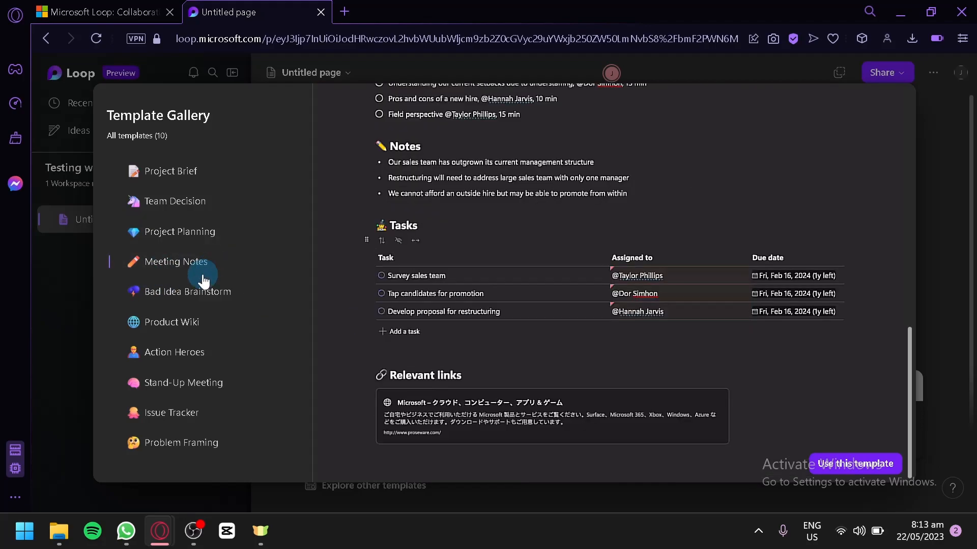
pyautogui.click(177, 294)
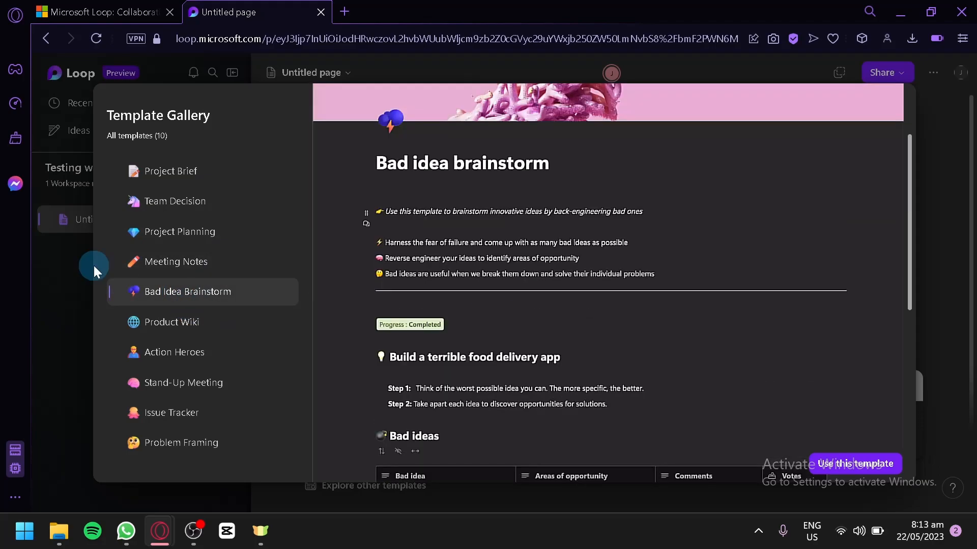
pyautogui.click(196, 320)
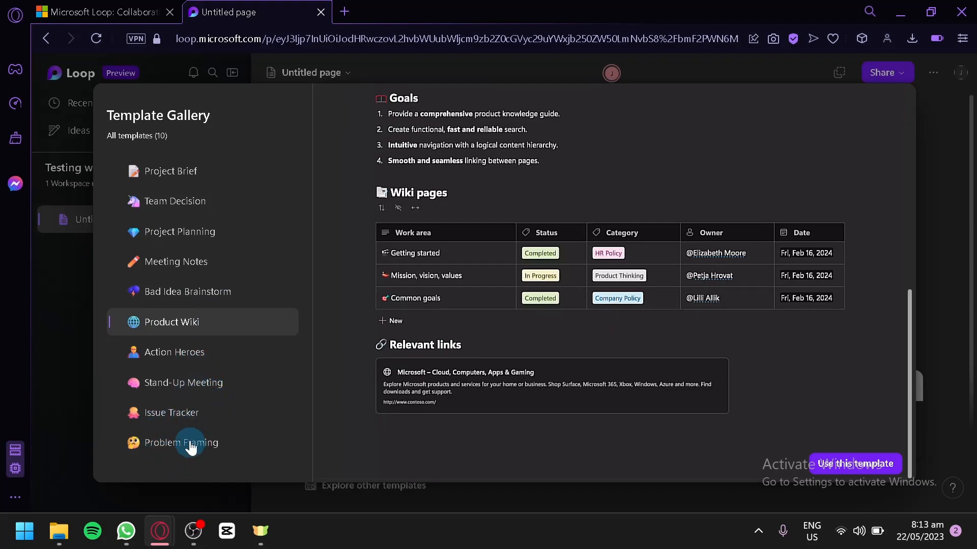
# - Apply the Project Brief template to the untitled page and bring back its sample content
pyautogui.click(168, 173)
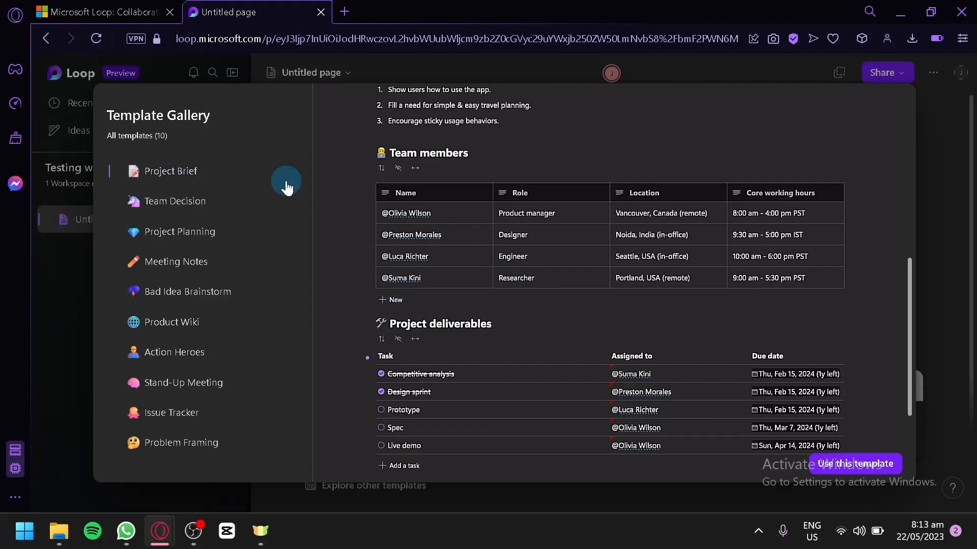
pyautogui.click(850, 469)
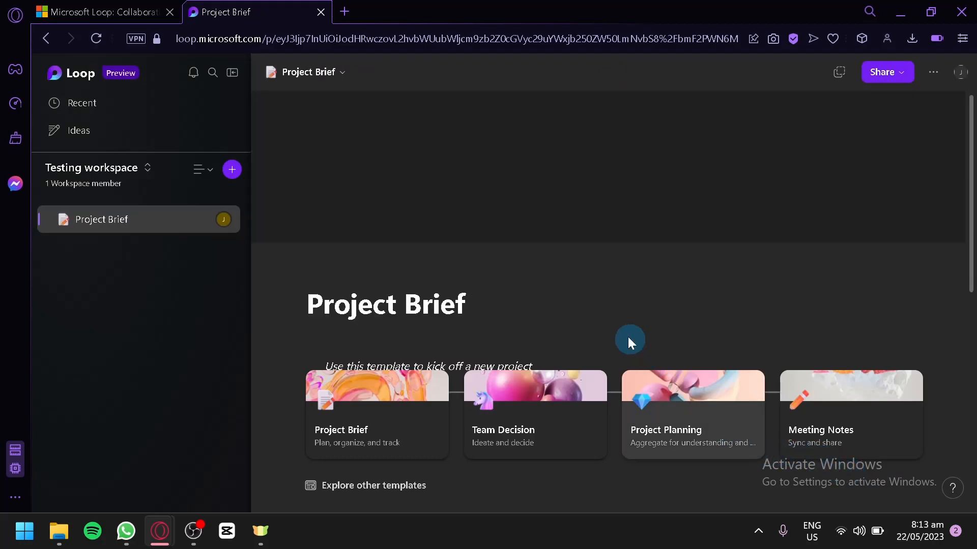
pyautogui.scroll(-10, 505, 239)
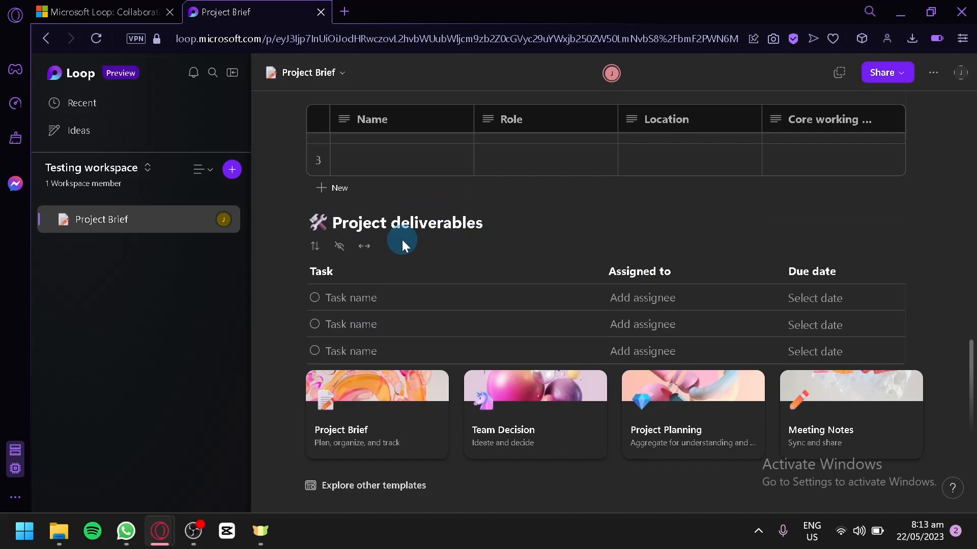
pyautogui.hotkey('ctrl', 'z')
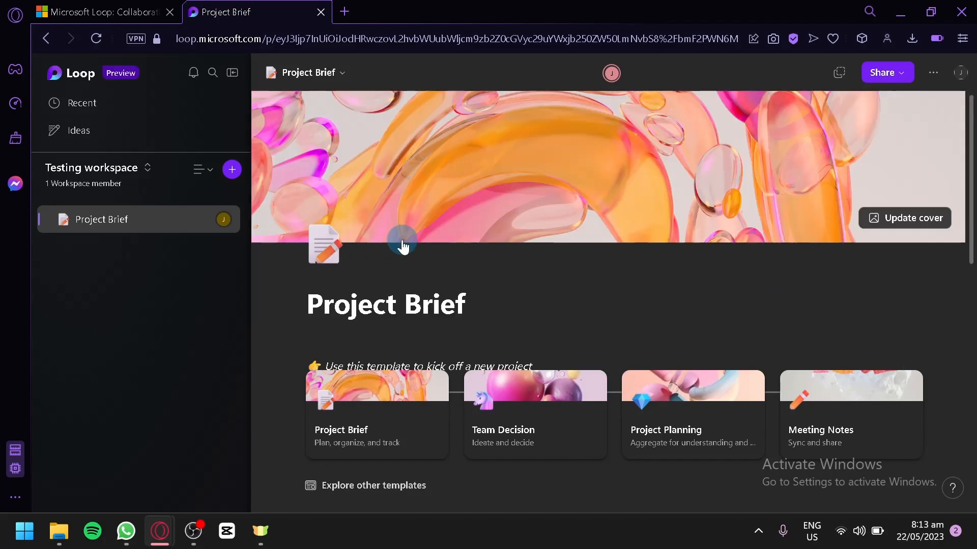
pyautogui.moveTo(395, 429)
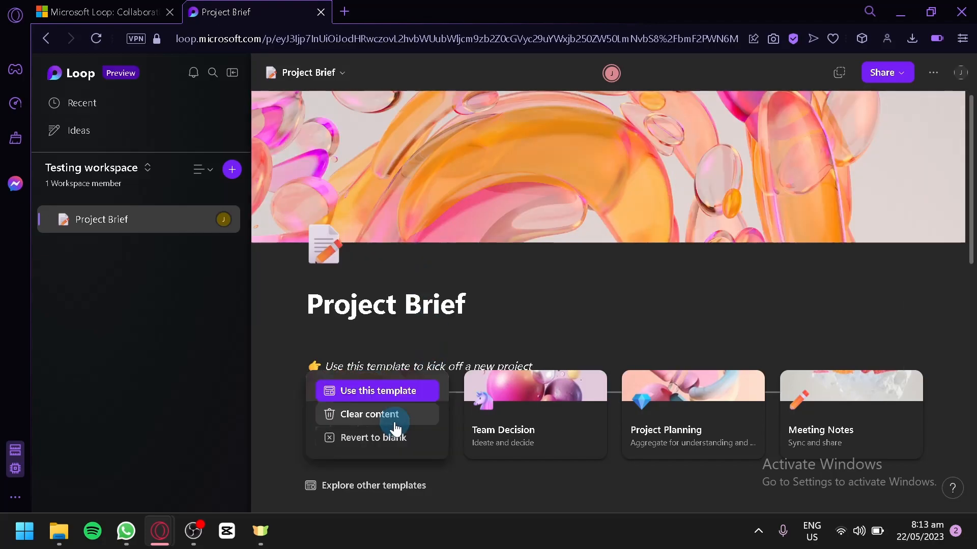
# - Examine the Project Brief page's team members table, project deliverables tasks and relevant links
pyautogui.scroll(-5, 437, 294)
pyautogui.scroll(-5, 437, 295)
pyautogui.scroll(-4, 713, 241)
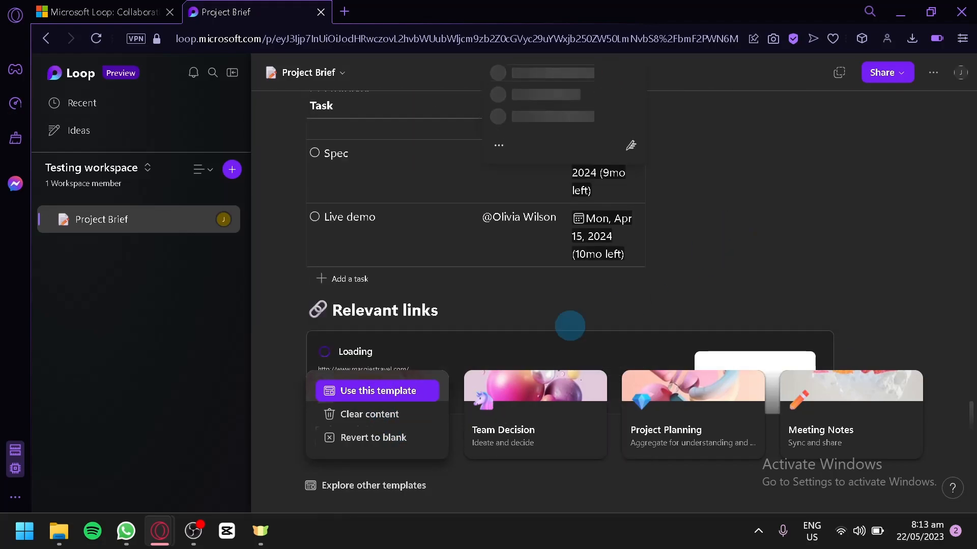
pyautogui.scroll(2, 479, 347)
pyautogui.scroll(2, 479, 346)
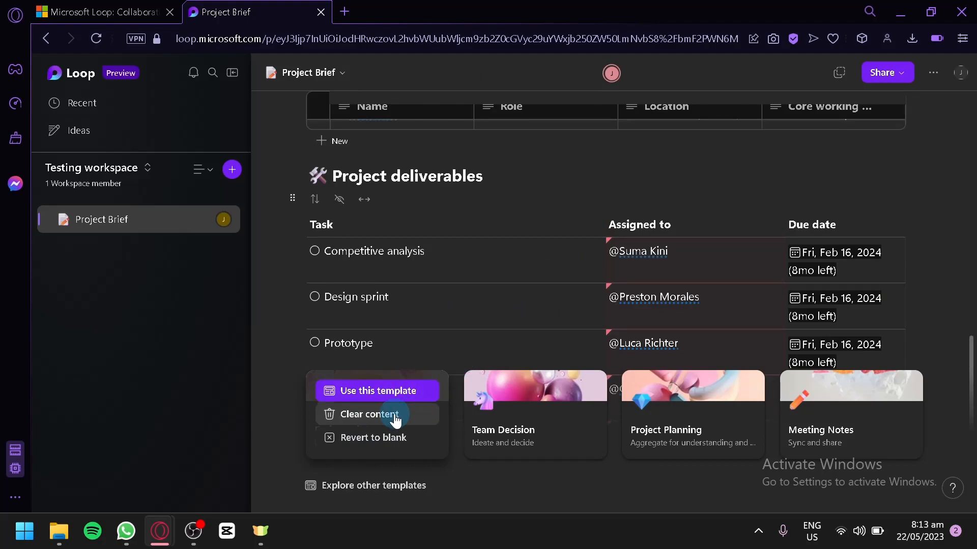
pyautogui.click(884, 203)
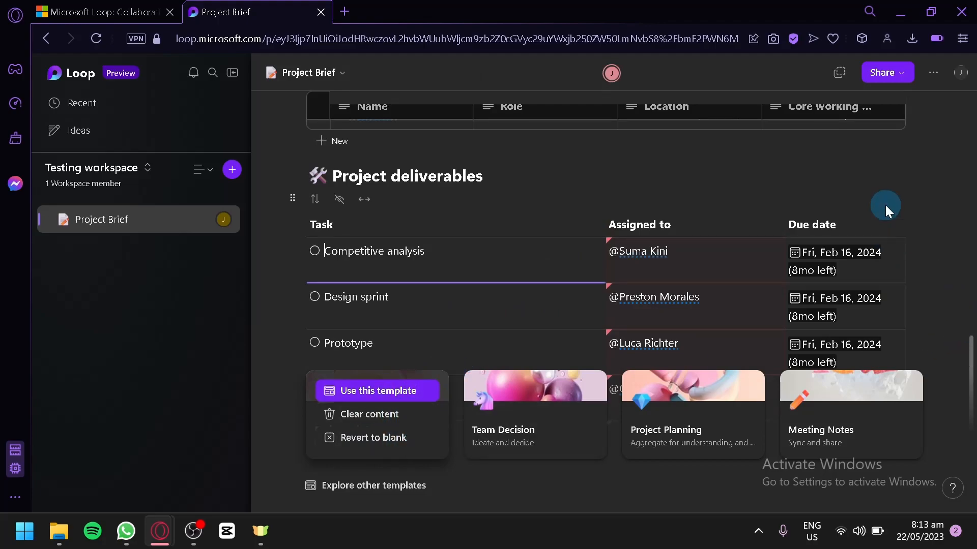
pyautogui.scroll(-3, 884, 207)
pyautogui.scroll(10, 885, 208)
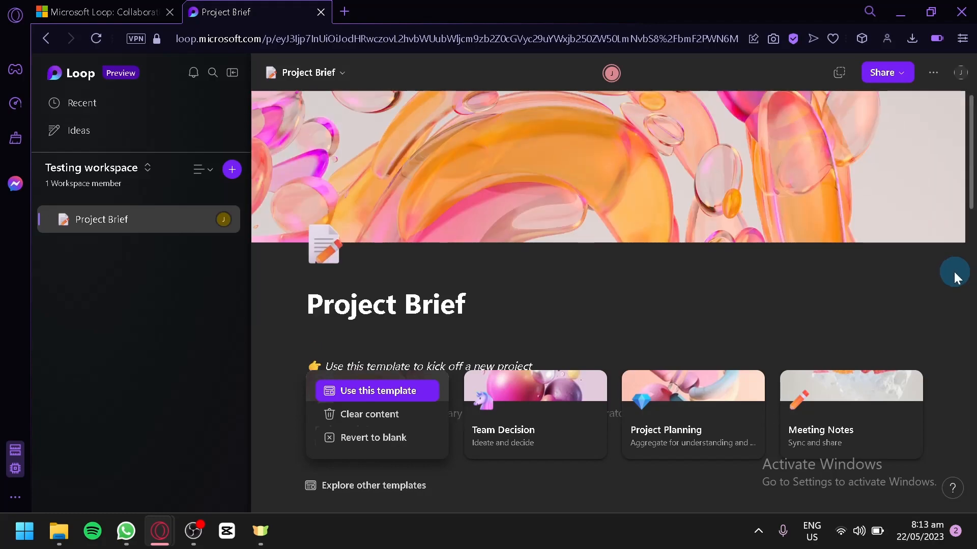
pyautogui.scroll(-5, 481, 266)
pyautogui.scroll(-5, 537, 213)
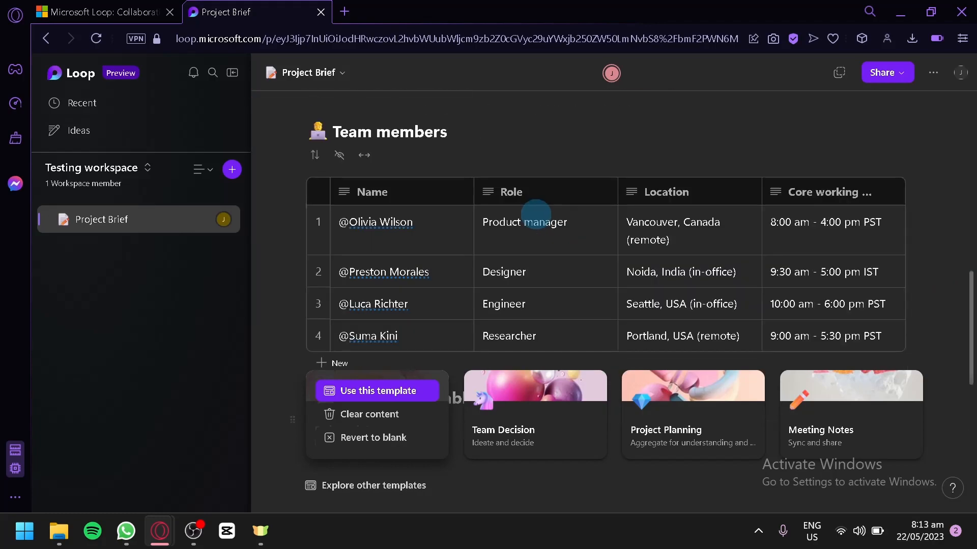
pyautogui.scroll(-3, 537, 214)
pyautogui.scroll(-4, 494, 220)
pyautogui.scroll(8, 451, 191)
pyautogui.scroll(4, 441, 211)
pyautogui.scroll(-5, 399, 244)
pyautogui.scroll(1, 392, 200)
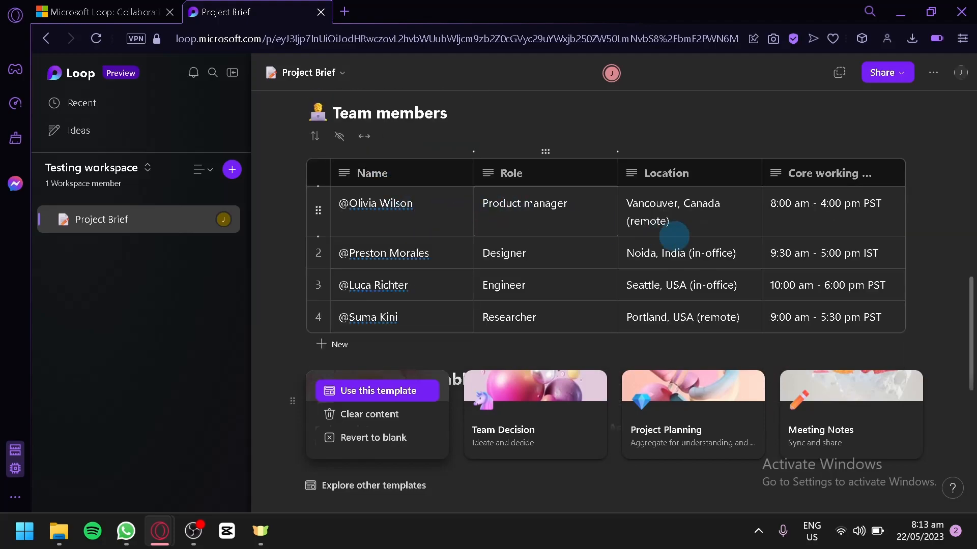
pyautogui.scroll(-5, 732, 251)
pyautogui.scroll(-5, 322, 234)
pyautogui.scroll(3, 311, 200)
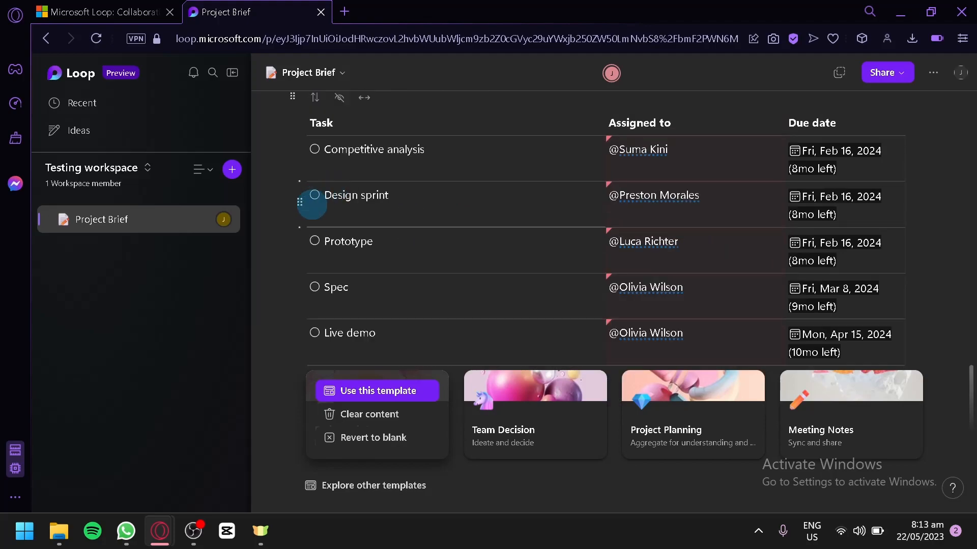
pyautogui.click(313, 151)
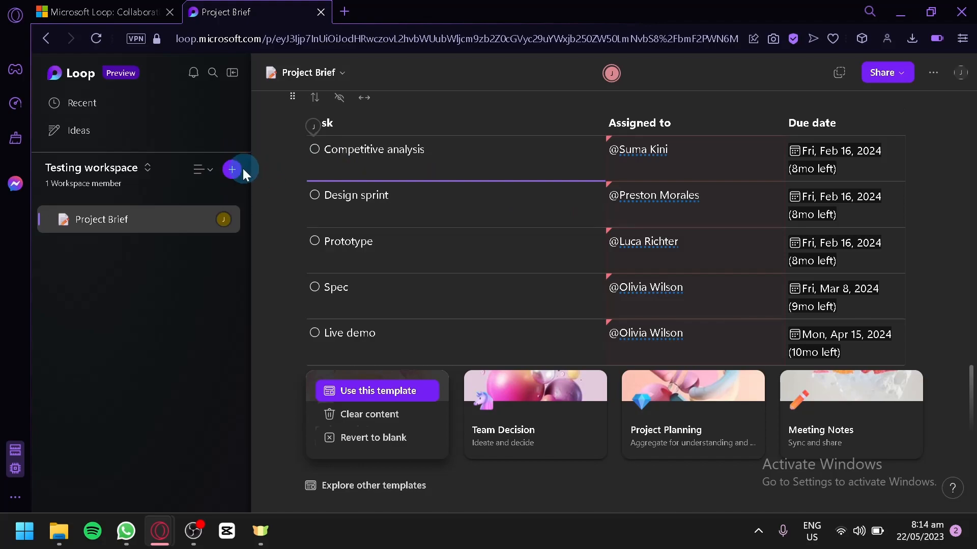
# - Create a new page in the Testing workspace and give it the grinning face emoji as its icon
pyautogui.click(232, 173)
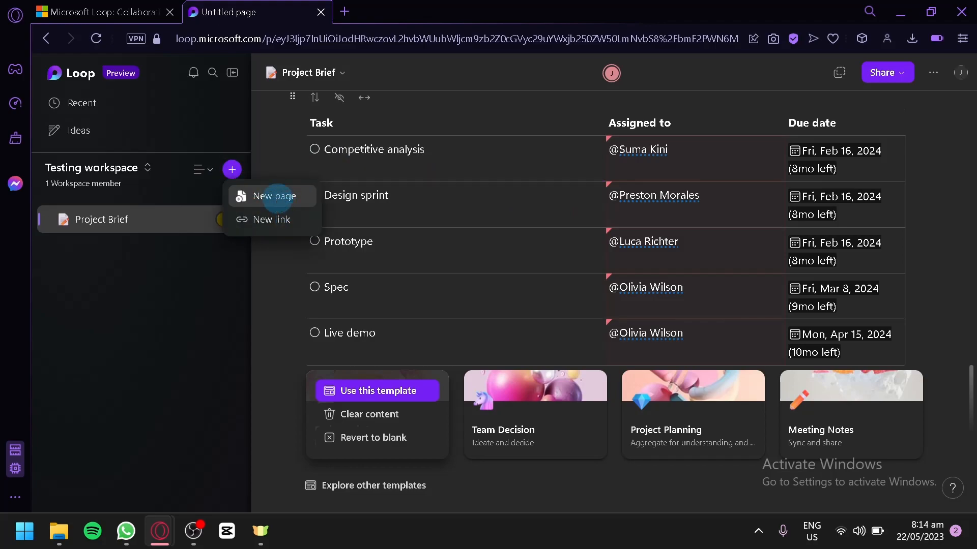
pyautogui.click(275, 196)
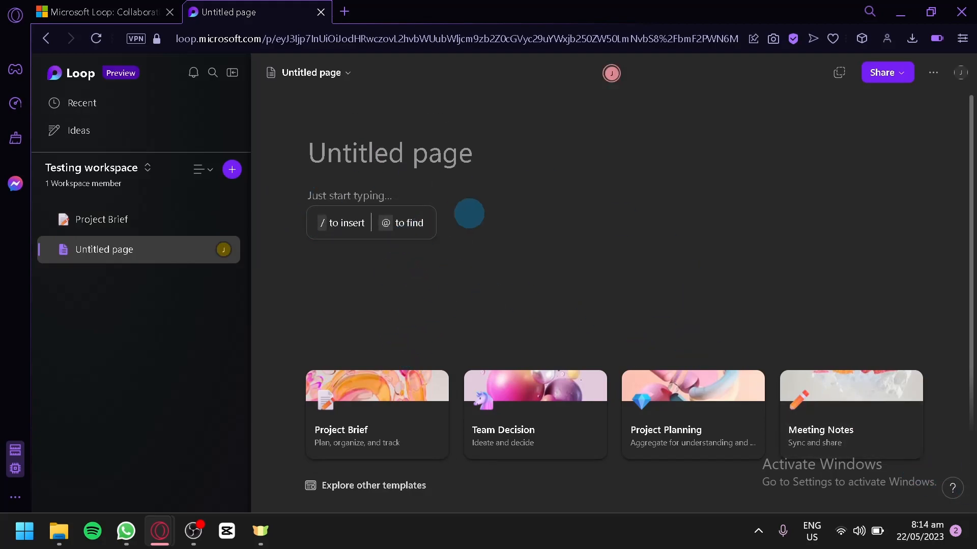
pyautogui.click(366, 160)
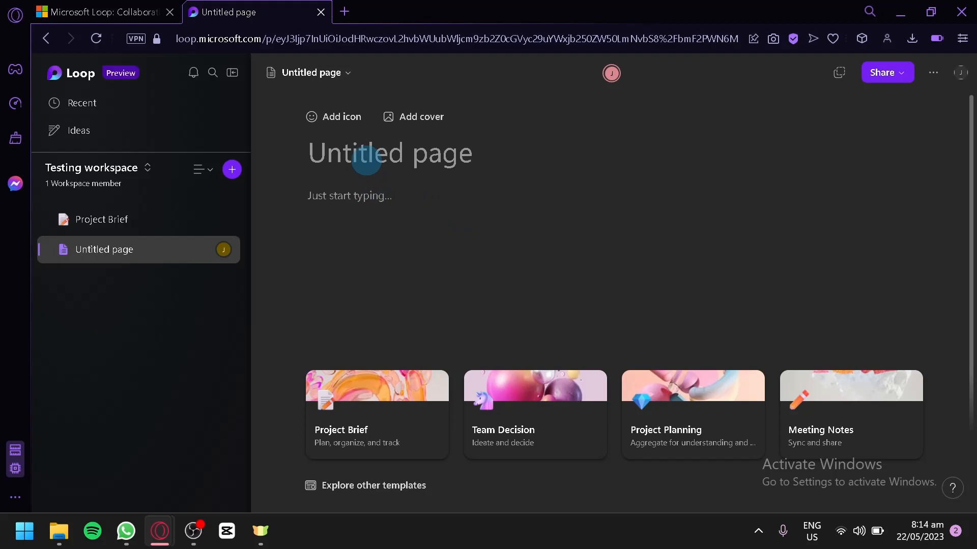
pyautogui.click(337, 125)
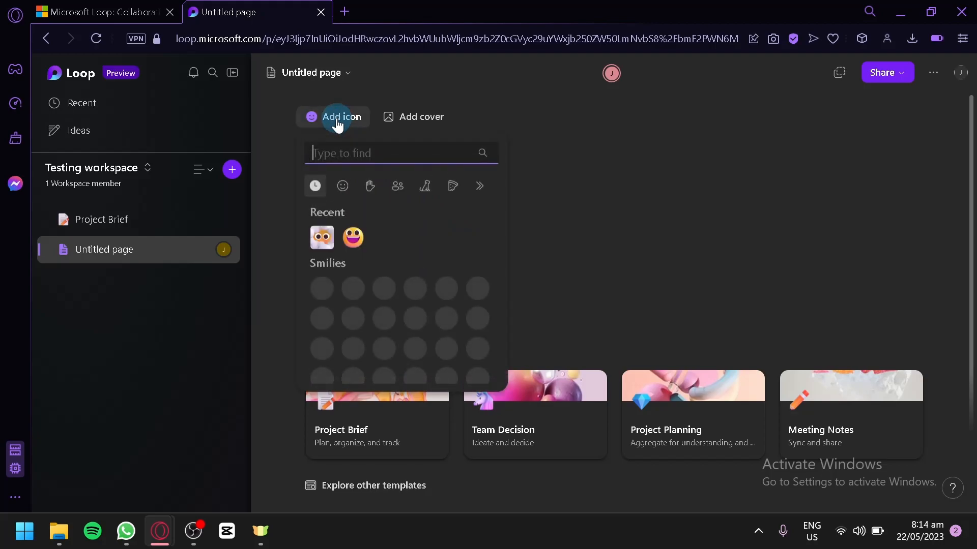
pyautogui.click(356, 238)
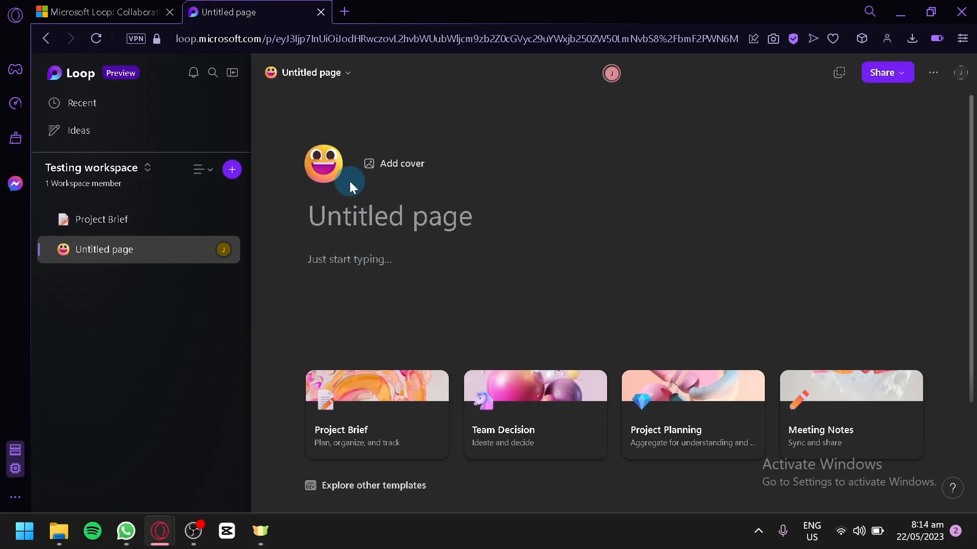
# - Add the pale snowy-mountain image from the Landscape covers as the new page's cover
pyautogui.click(380, 166)
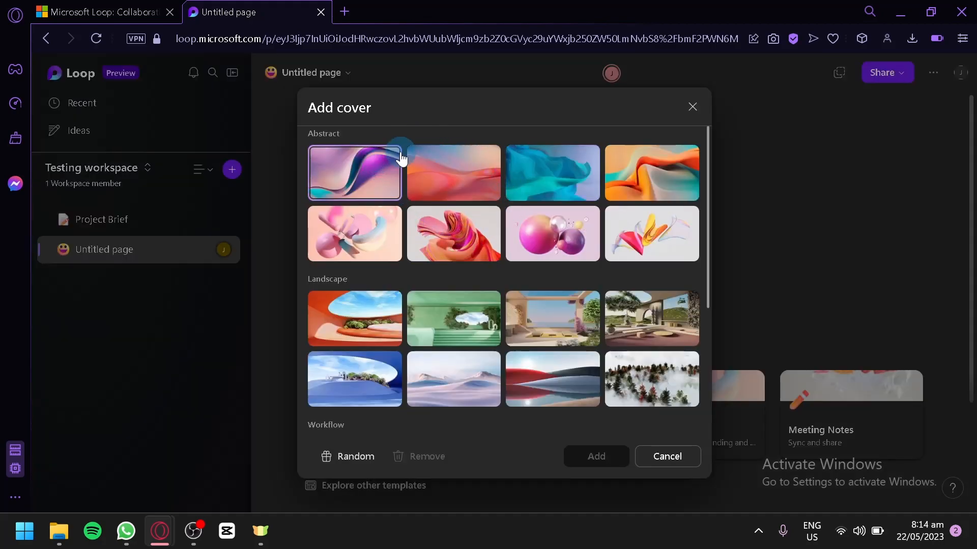
pyautogui.scroll(-4, 646, 300)
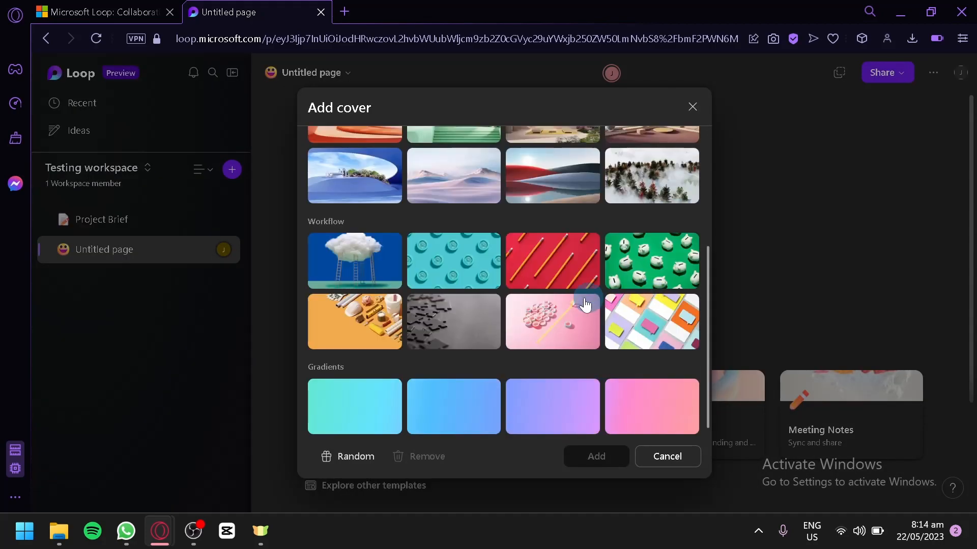
pyautogui.scroll(-1, 559, 303)
pyautogui.scroll(4, 534, 282)
pyautogui.scroll(-4, 534, 277)
pyautogui.scroll(2, 583, 354)
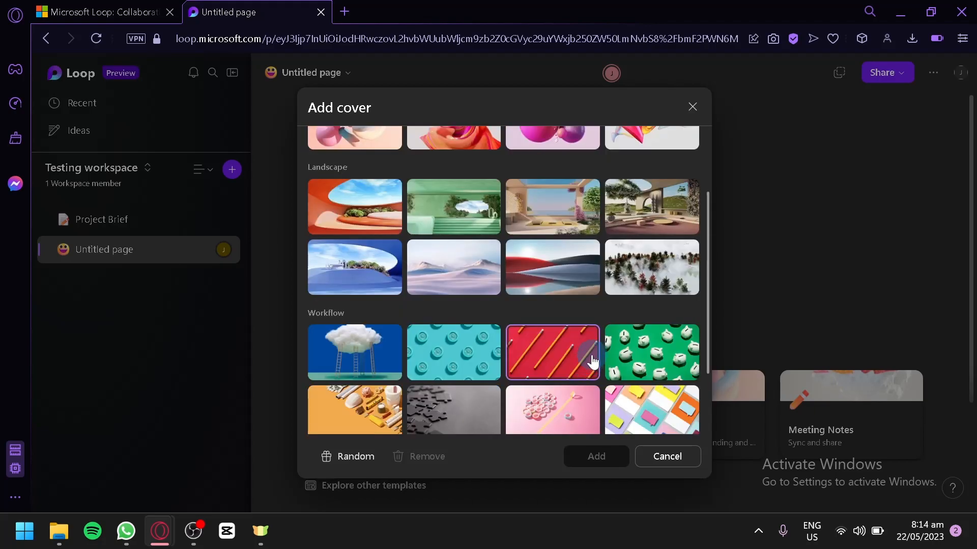
pyautogui.click(451, 279)
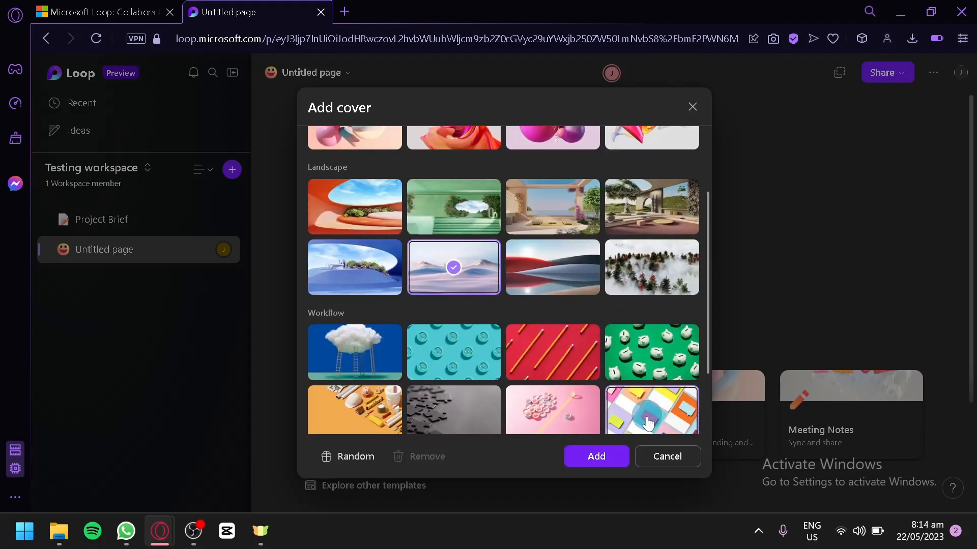
pyautogui.click(592, 456)
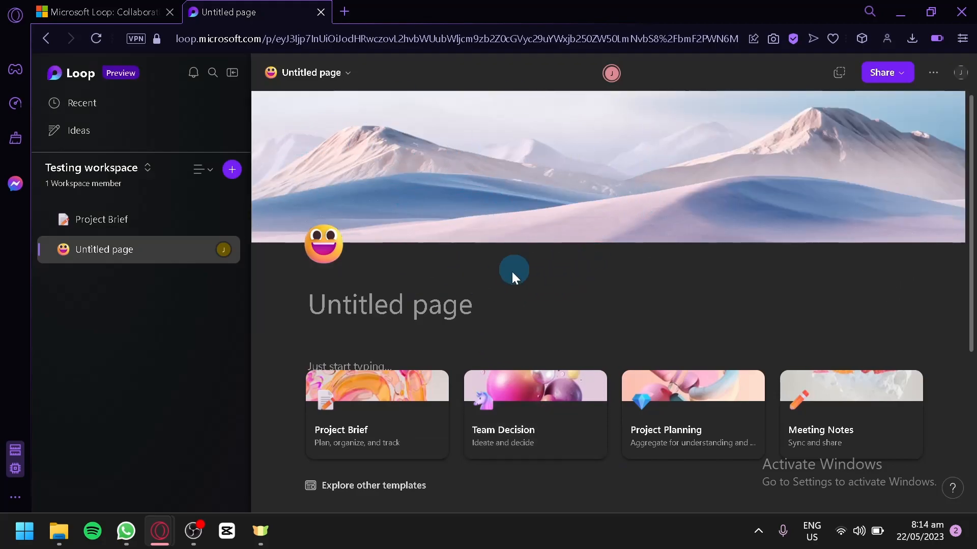
# - Title the new page "Testing page" and move to its empty body
pyautogui.scroll(-2, 514, 270)
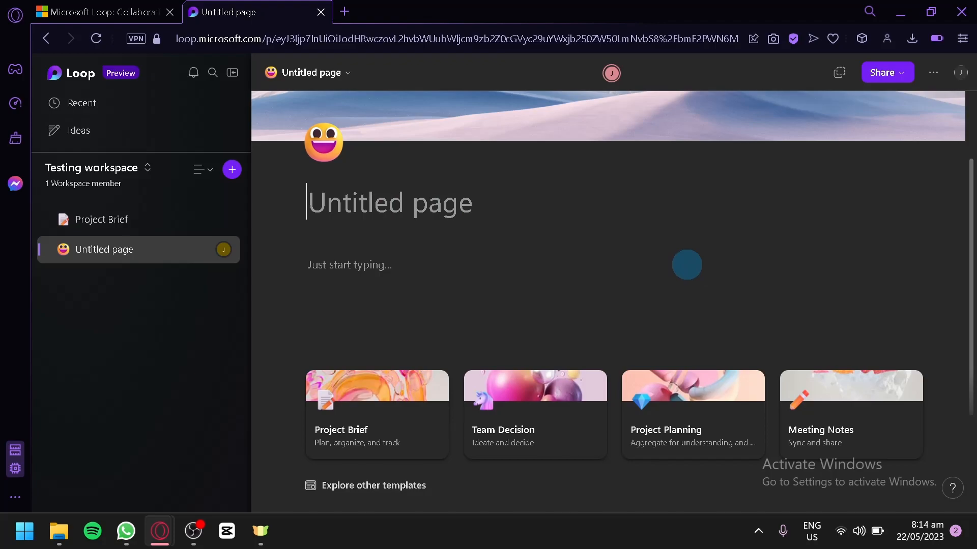
pyautogui.write('Testing page')
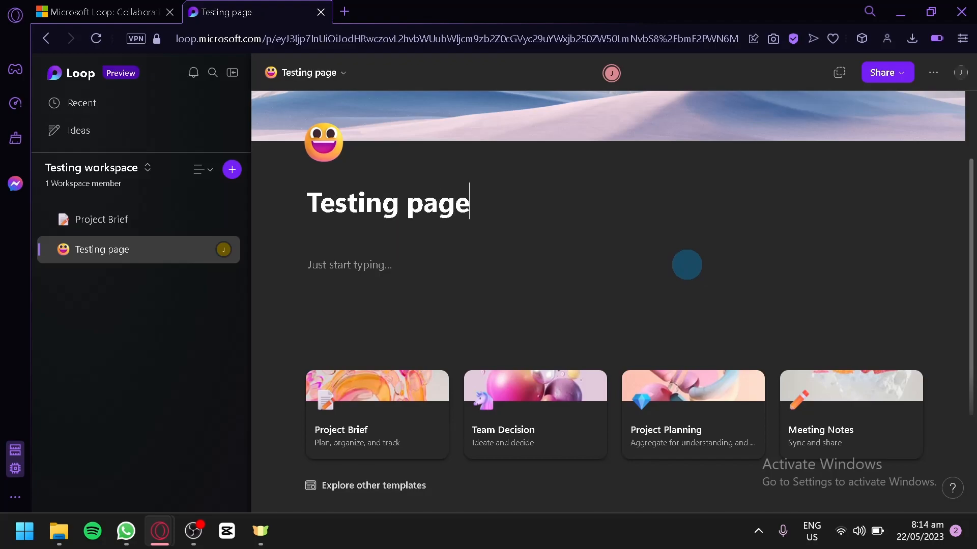
pyautogui.click(425, 268)
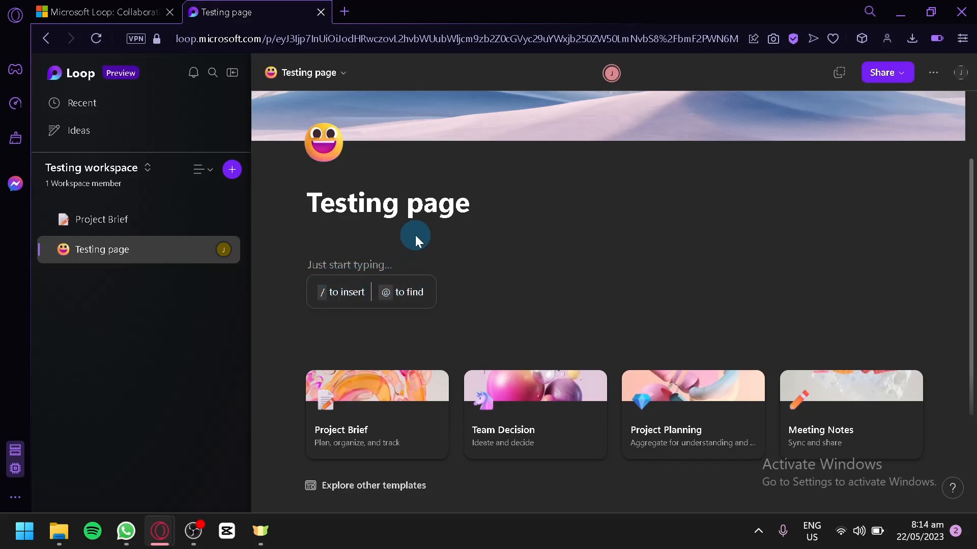
# - Bring up the people mention suggestions in the page body with "@", dismiss them and remove the character
pyautogui.write('@')
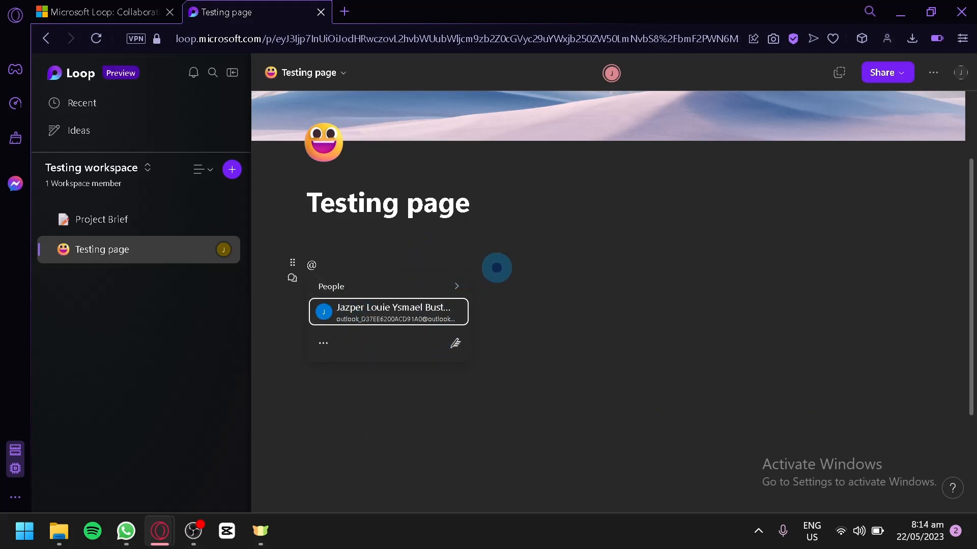
pyautogui.click(497, 268)
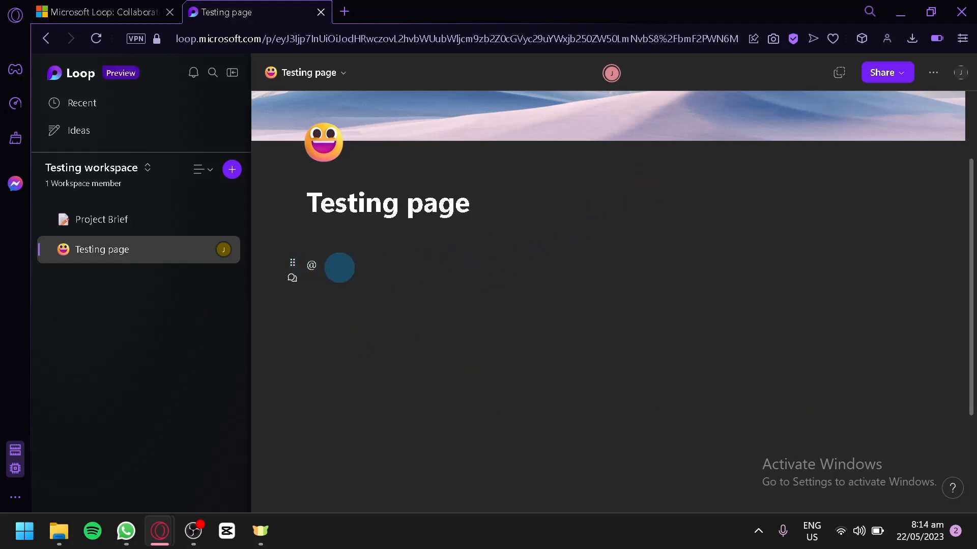
pyautogui.press('BackSpace')
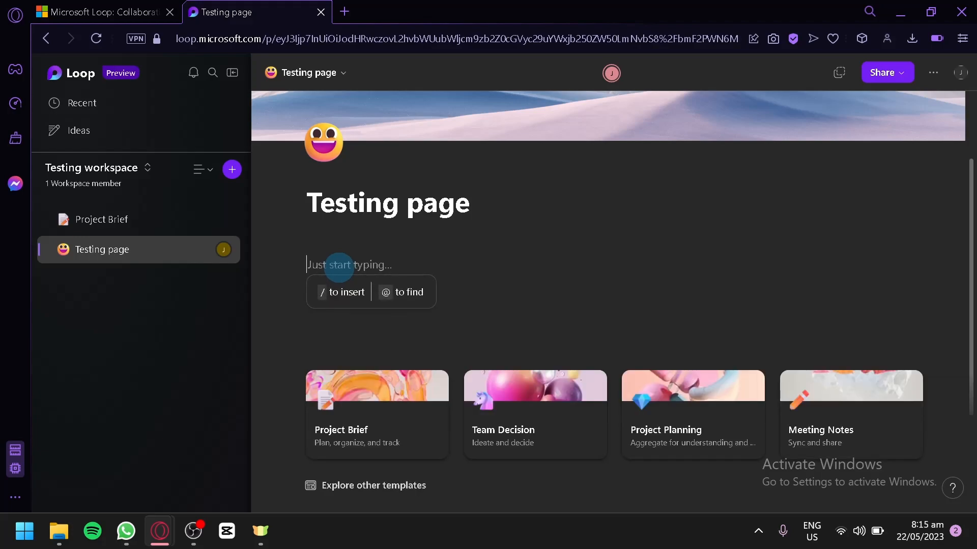
# - Insert a Heading 1 reading "Progress report" in the page body, browsing the available insert options first
pyautogui.write('/')
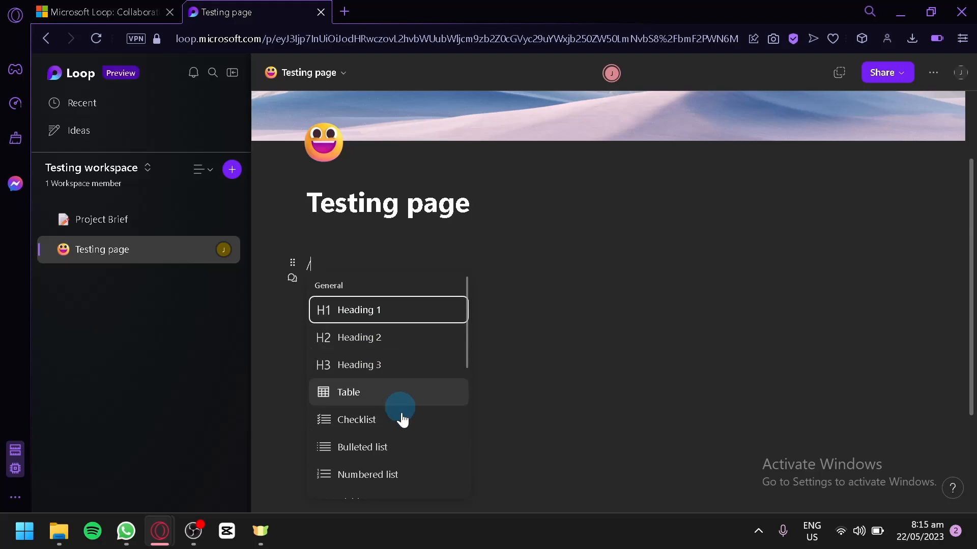
pyautogui.scroll(-2, 402, 422)
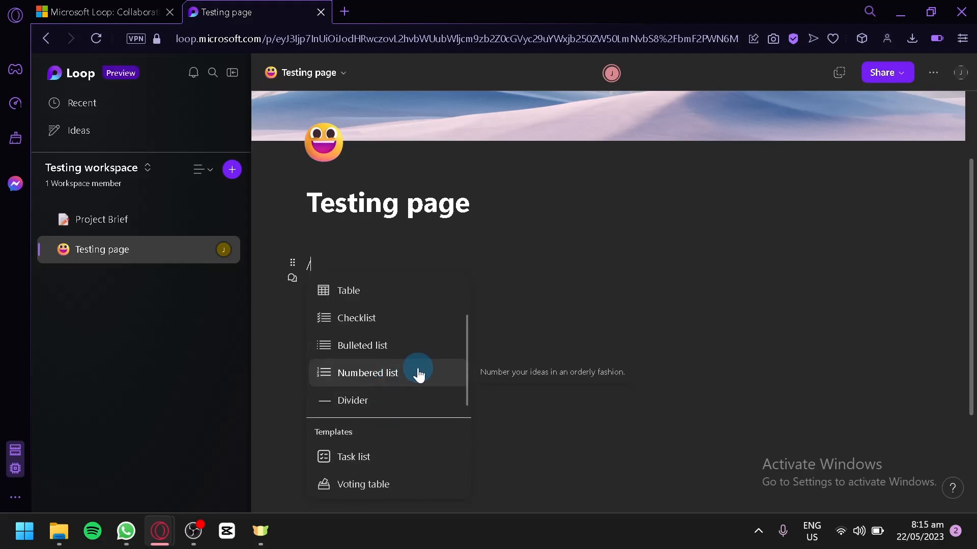
pyautogui.scroll(-2, 380, 409)
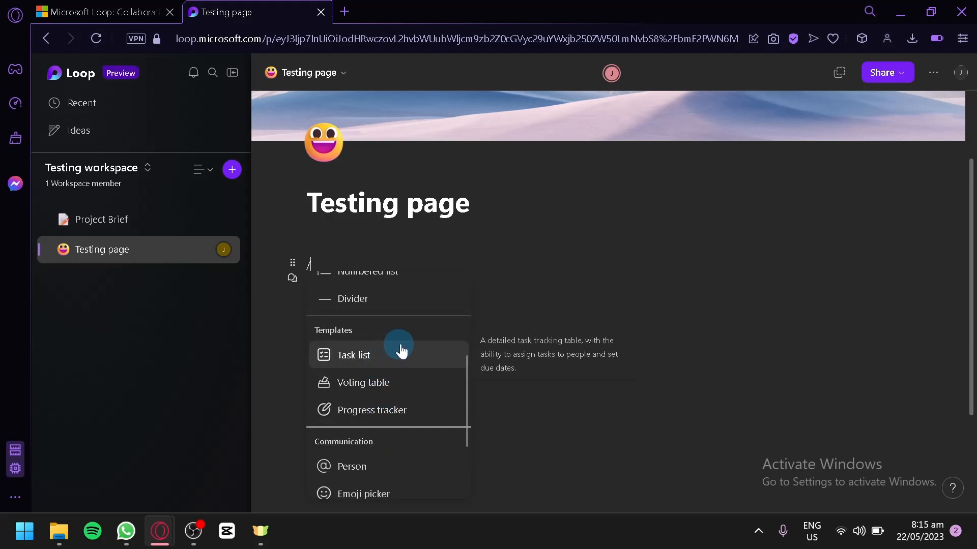
pyautogui.scroll(-2, 427, 416)
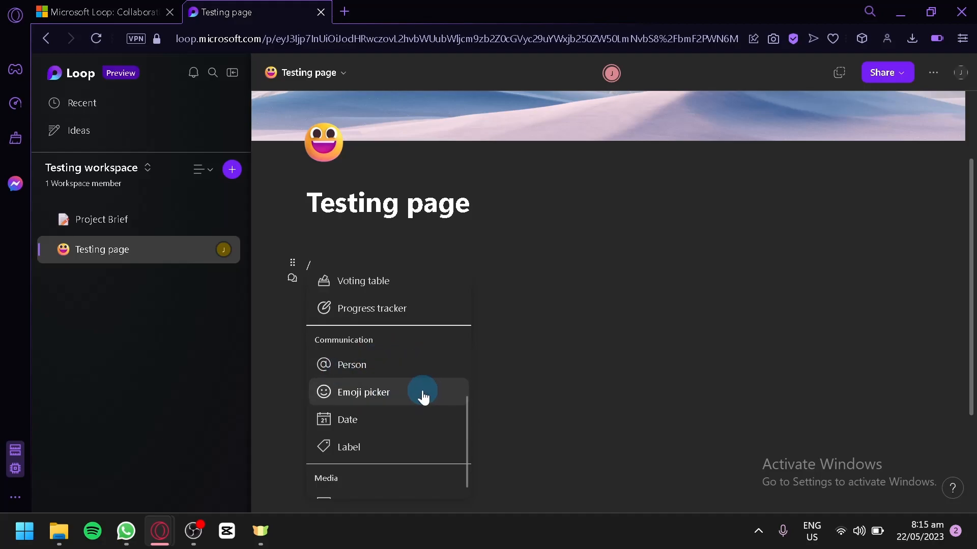
pyautogui.scroll(-1, 392, 448)
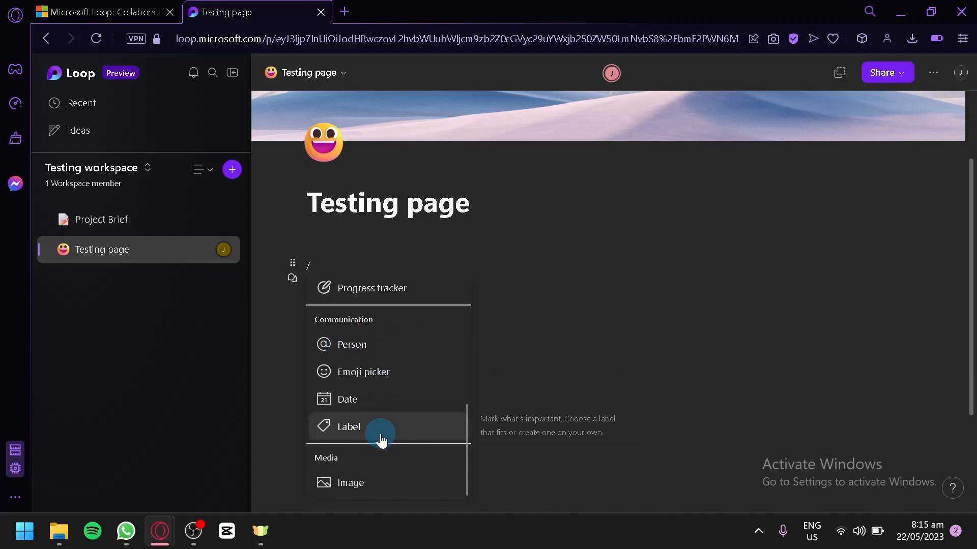
pyautogui.scroll(5, 375, 476)
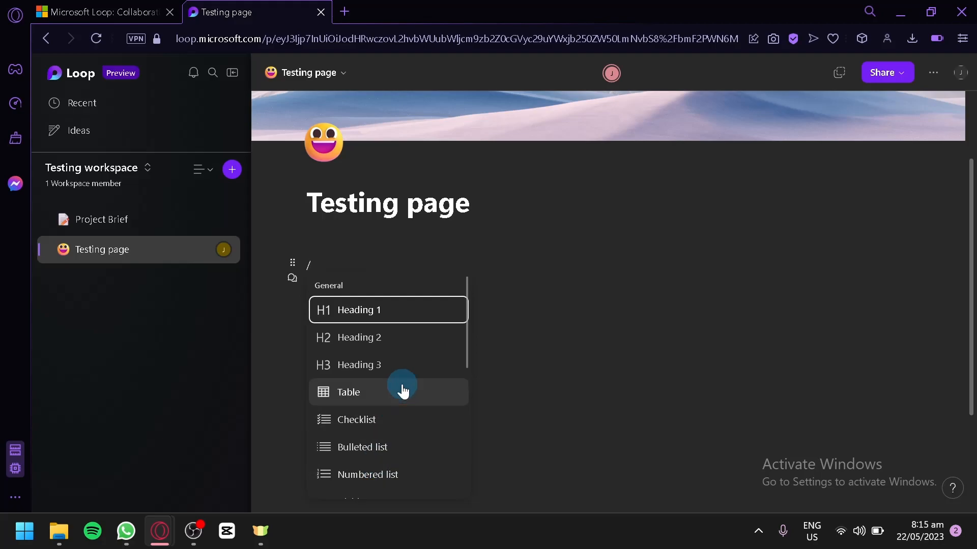
pyautogui.click(399, 314)
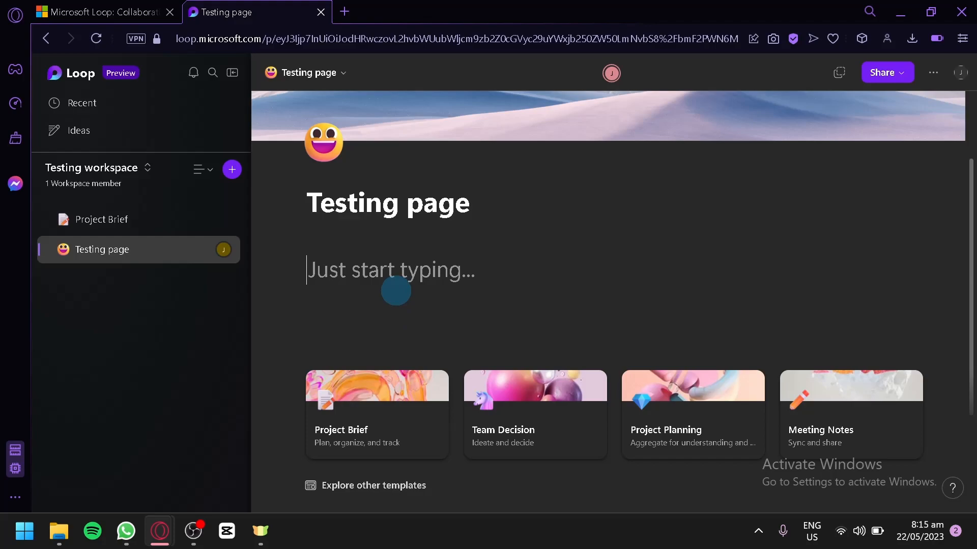
pyautogui.write('Progress report')
pyautogui.press('Return')
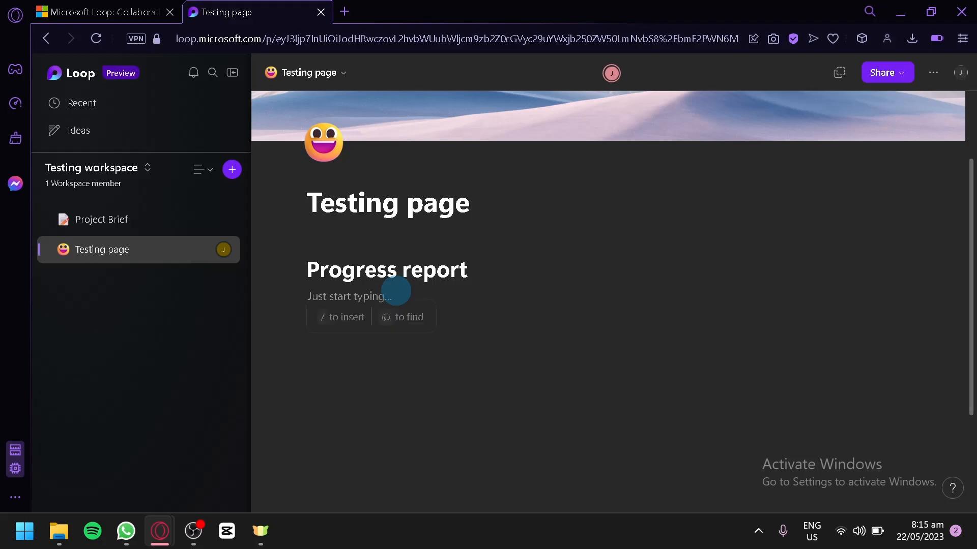
# - Insert a Progress tracker template below the "Progress report" heading
pyautogui.write('/')
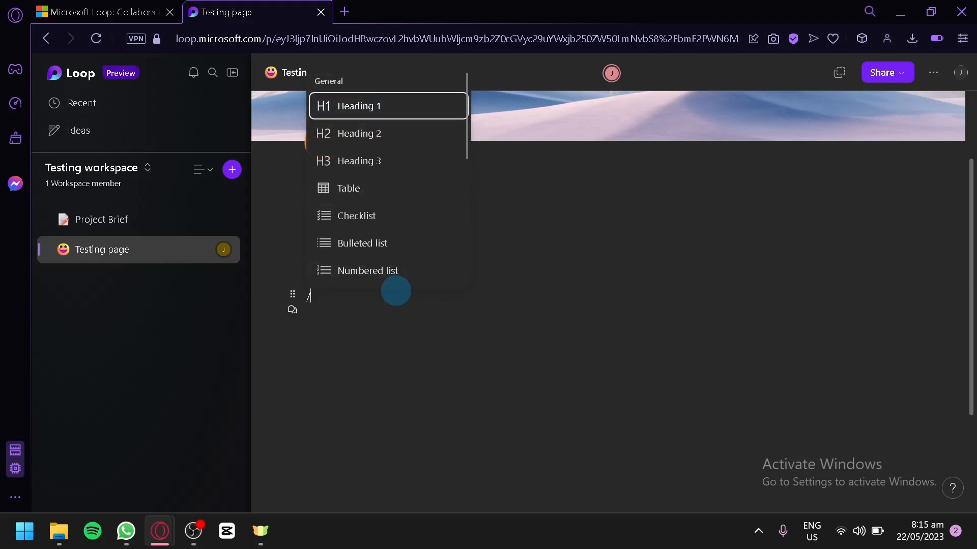
pyautogui.scroll(-4, 414, 224)
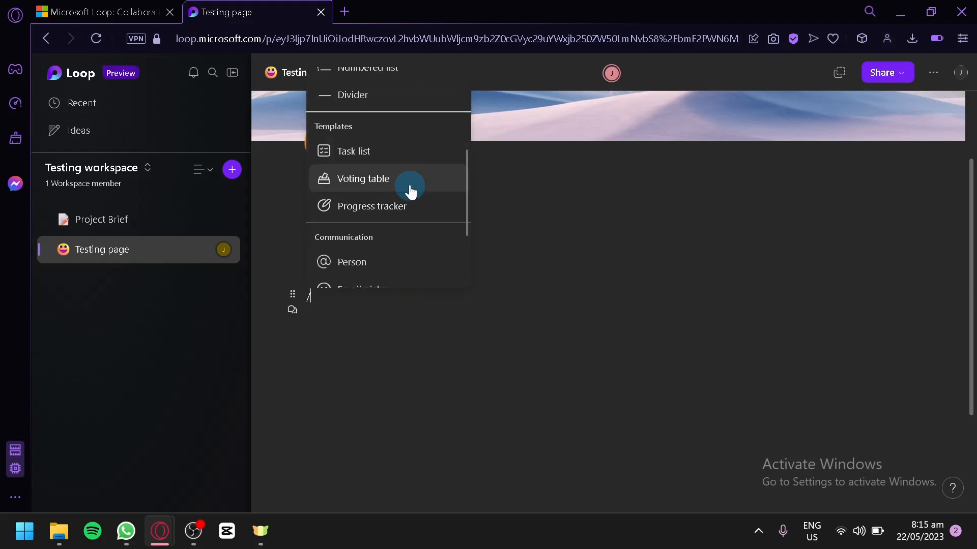
pyautogui.click(422, 207)
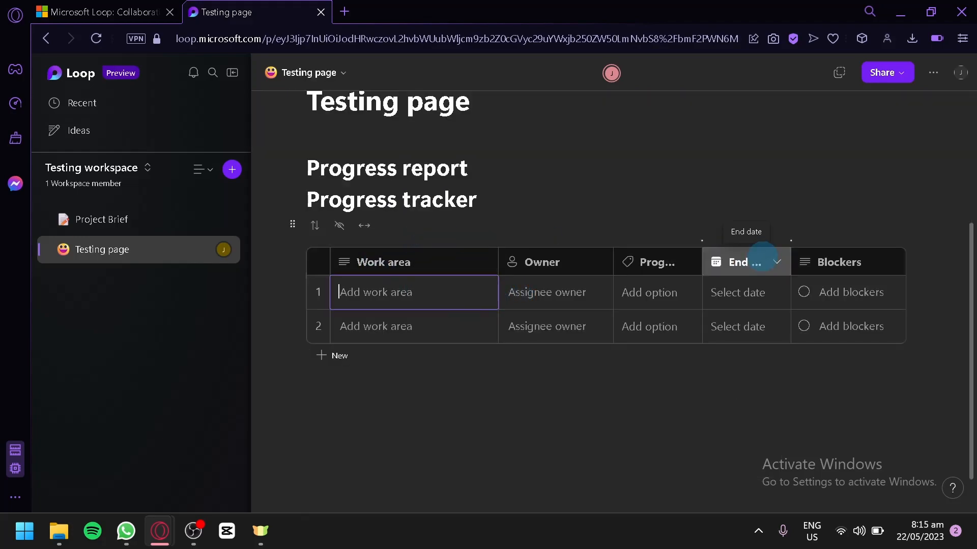
# - Rename the tracker's "Work area" column to "Task"
pyautogui.click(466, 290)
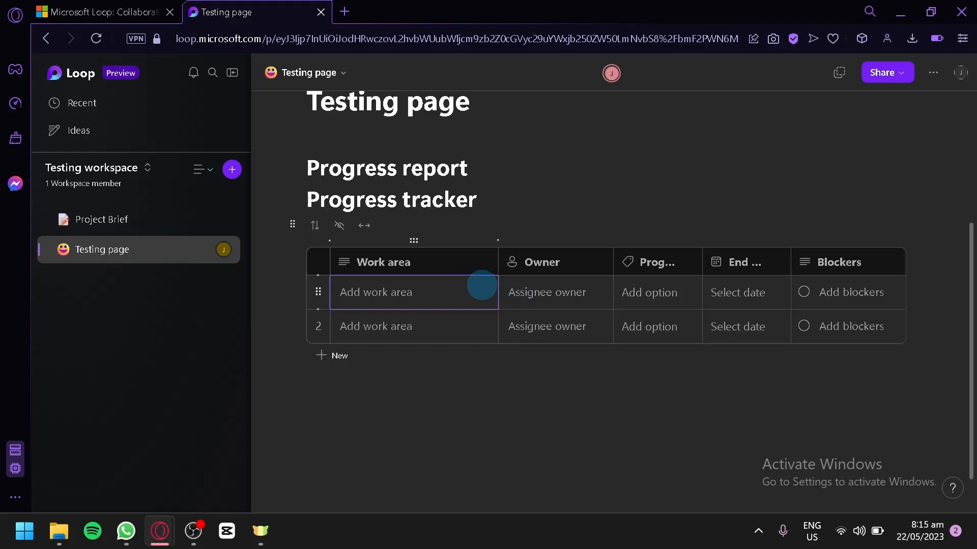
pyautogui.click(414, 261)
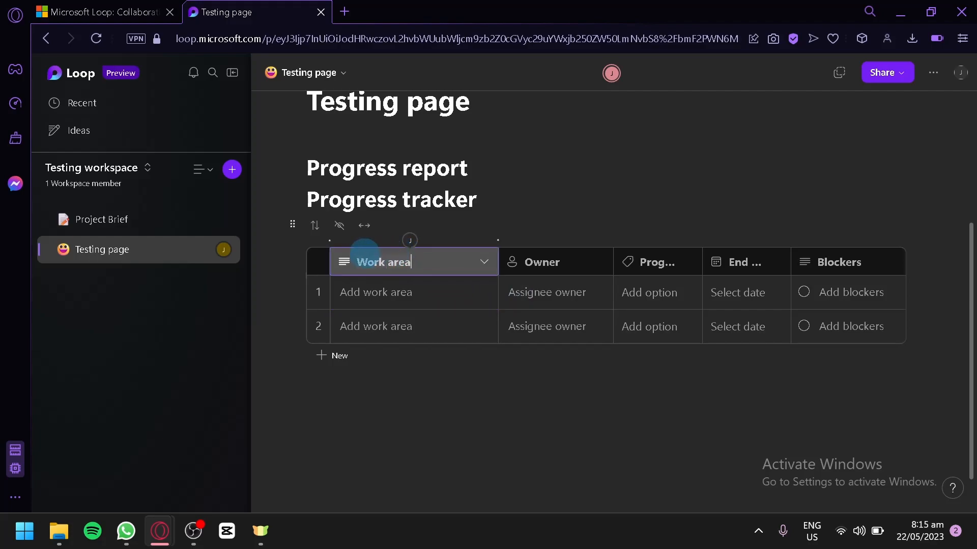
pyautogui.hotkey('ctrl', 'a')
pyautogui.press('BackSpace')
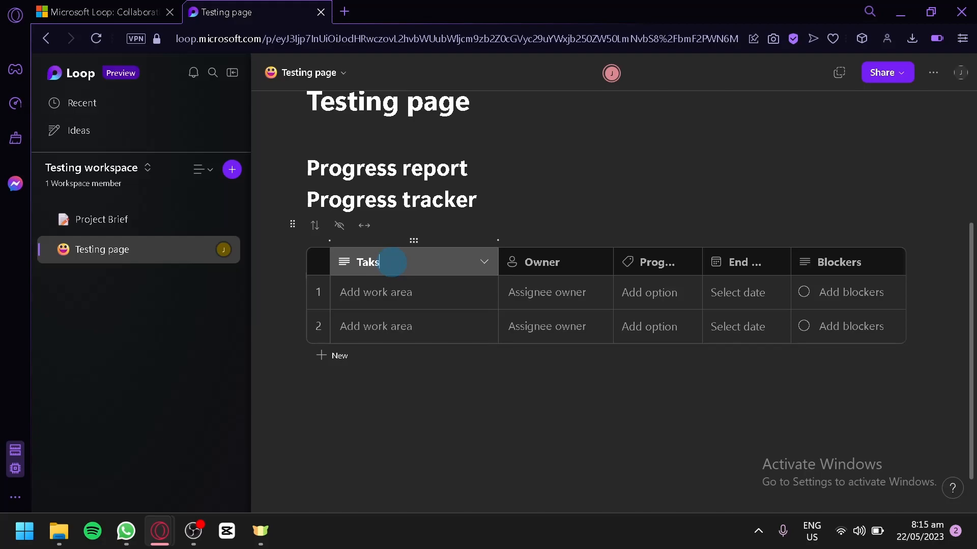
# - Enter "Say hello!" as the task in the tracker's first row
pyautogui.click(402, 288)
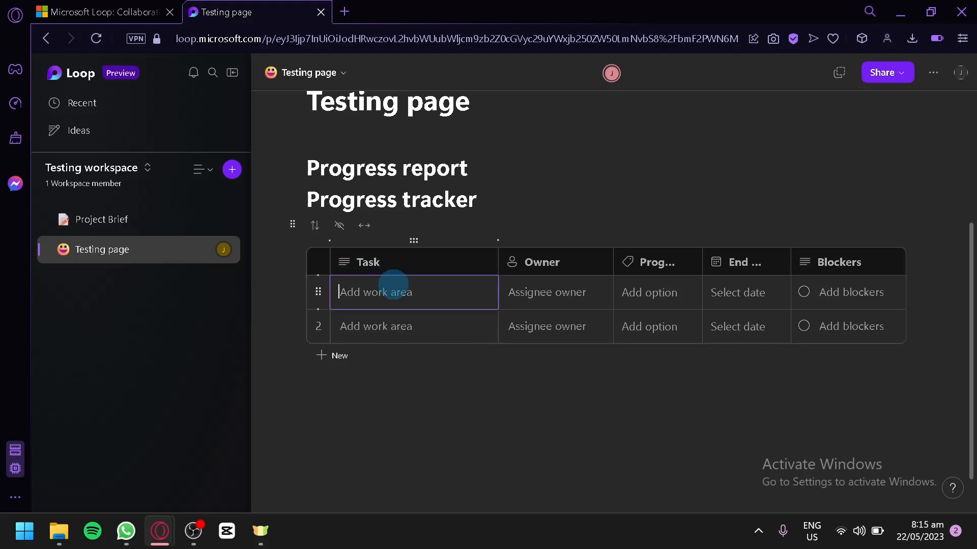
pyautogui.write('Say hell')
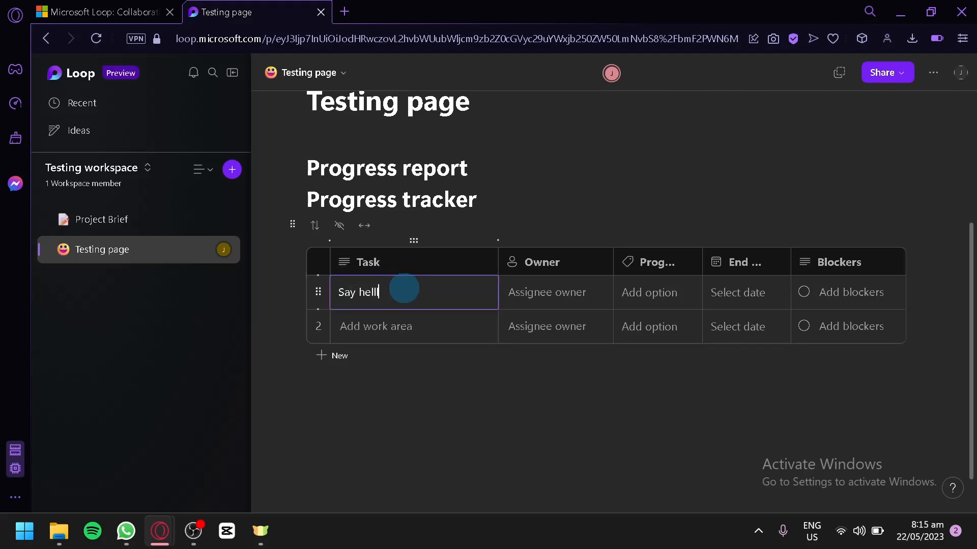
pyautogui.write('o!')
# - Assign the suggested person as owner of the "Say hello!" task
pyautogui.click(524, 291)
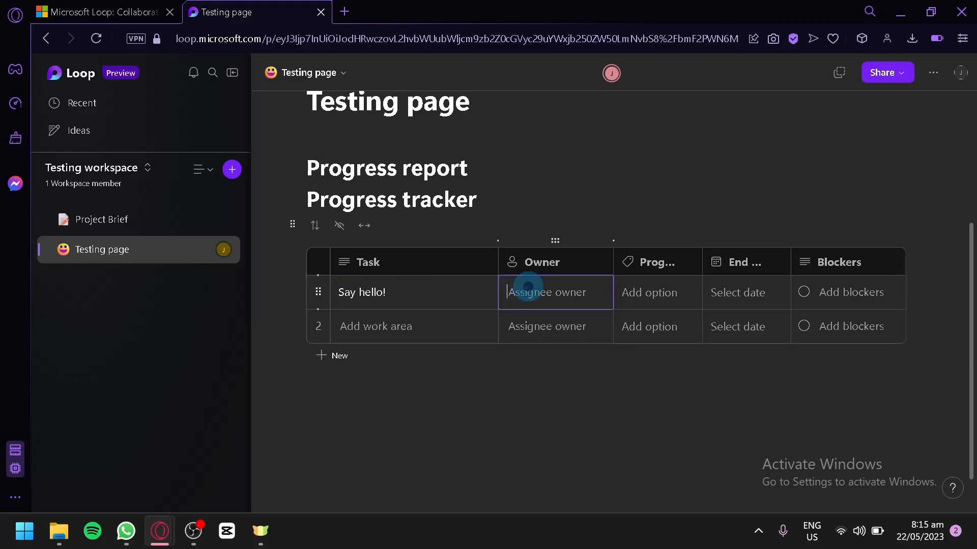
pyautogui.click(541, 349)
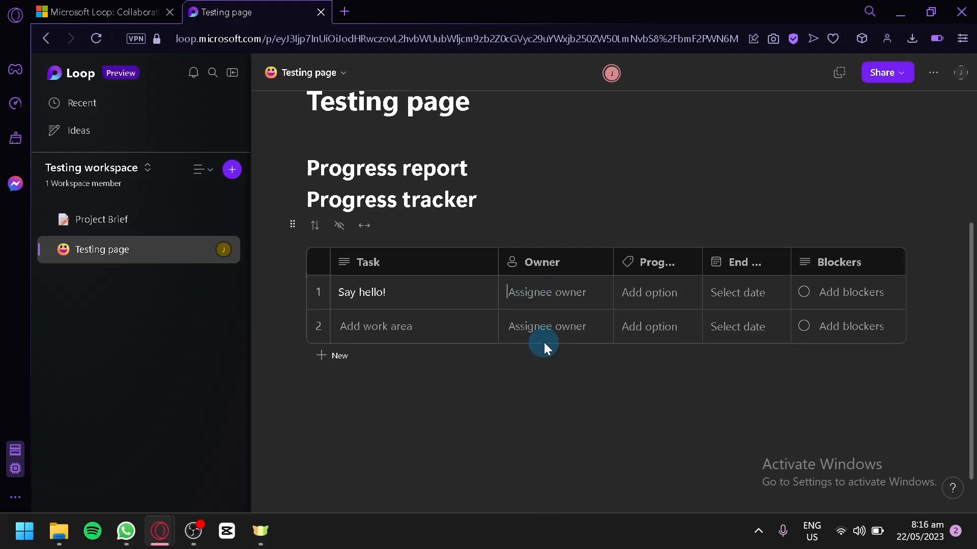
pyautogui.click(538, 299)
pyautogui.click(733, 338)
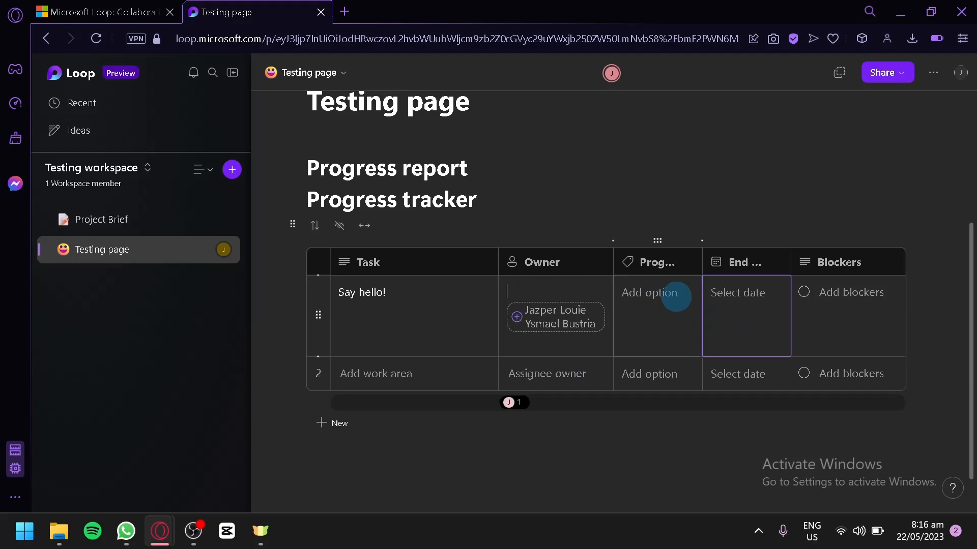
# - Set the progress of the "Say hello!" task to "In progress"
pyautogui.click(673, 299)
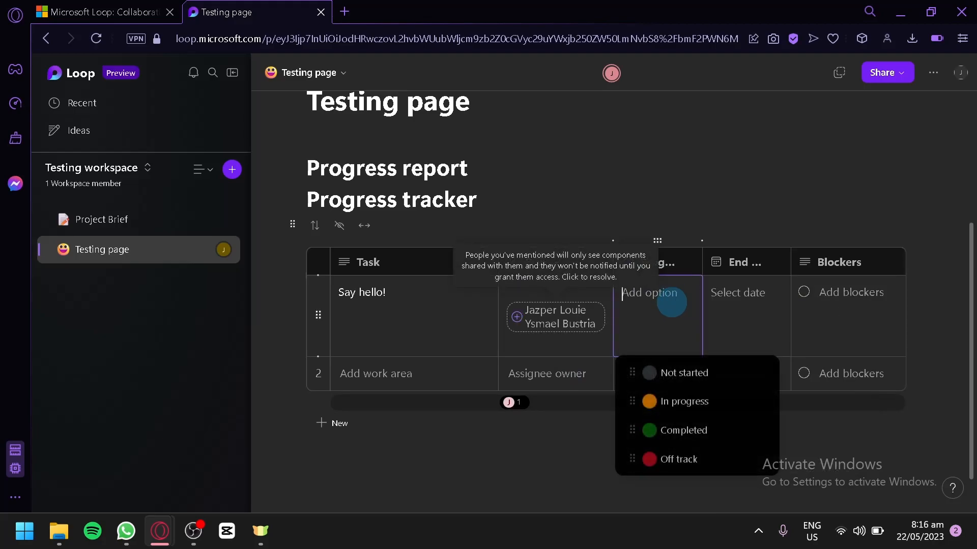
pyautogui.click(748, 310)
pyautogui.click(687, 164)
pyautogui.click(629, 224)
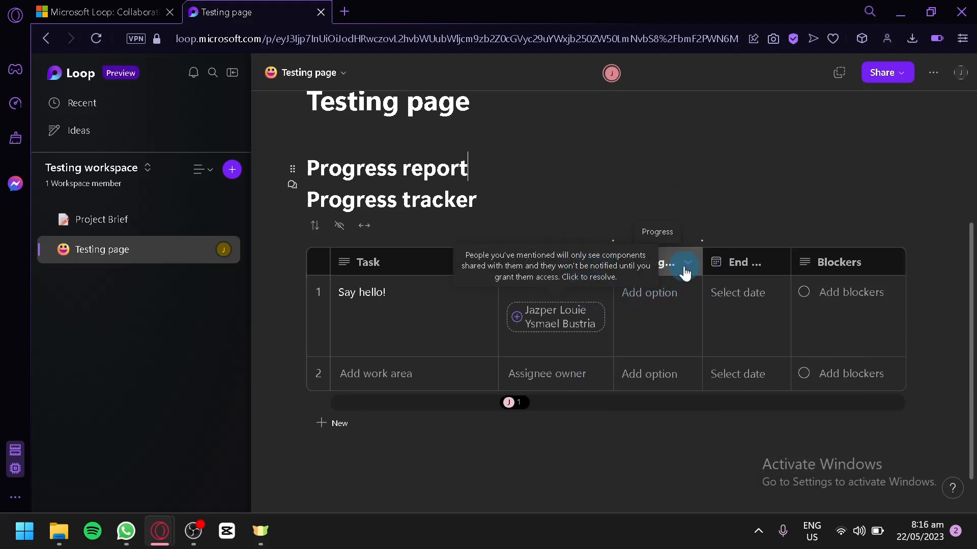
pyautogui.click(670, 307)
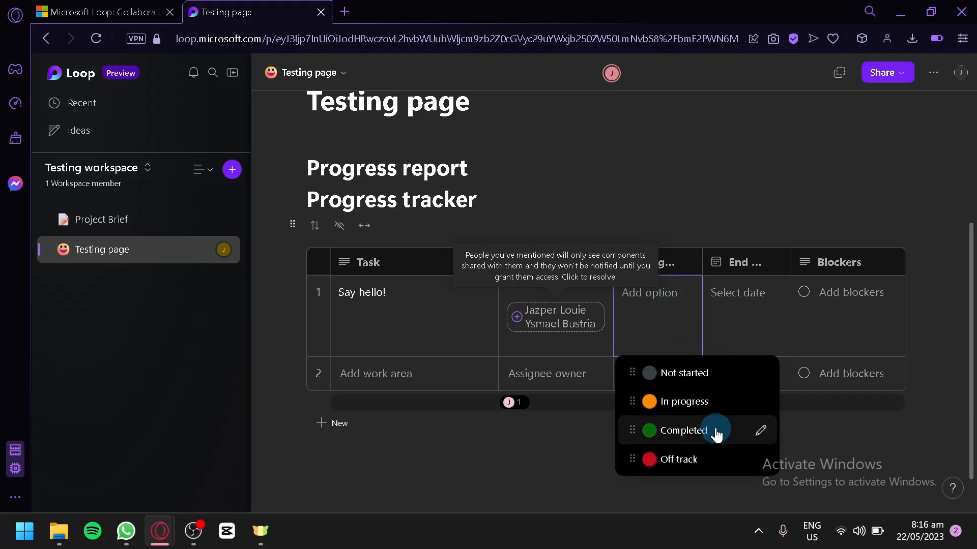
pyautogui.click(700, 404)
# - Set the end date of the "Say hello!" task to Fri, May 26, and select its Blockers cell
pyautogui.click(738, 285)
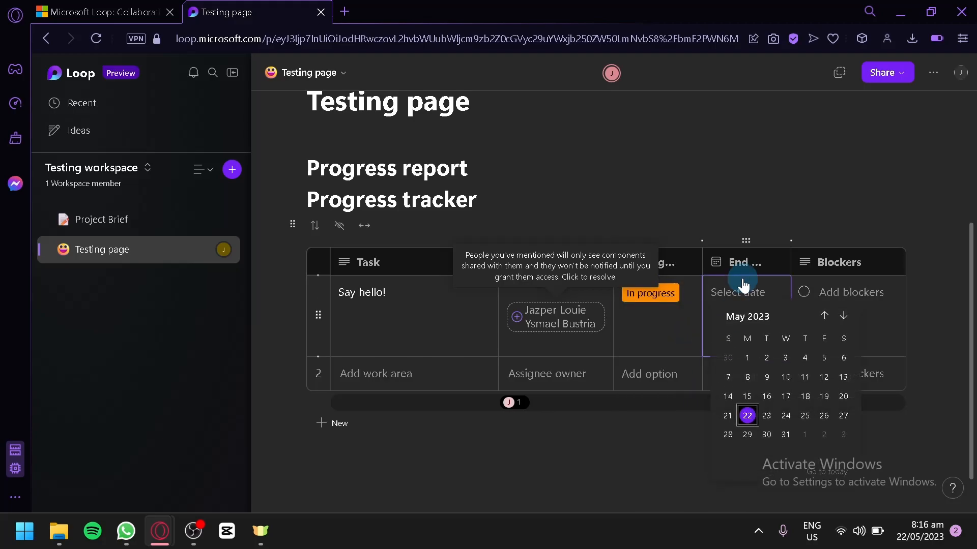
pyautogui.click(823, 416)
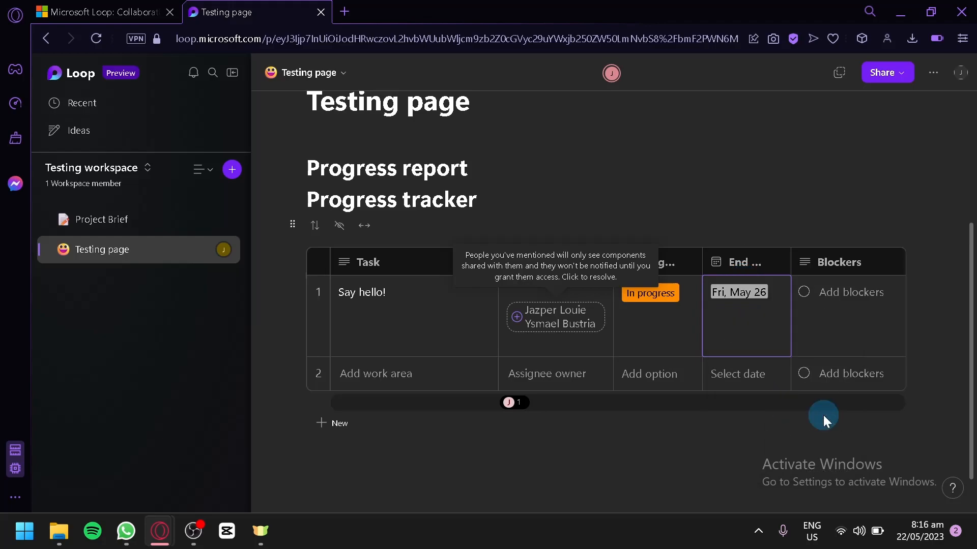
pyautogui.click(806, 300)
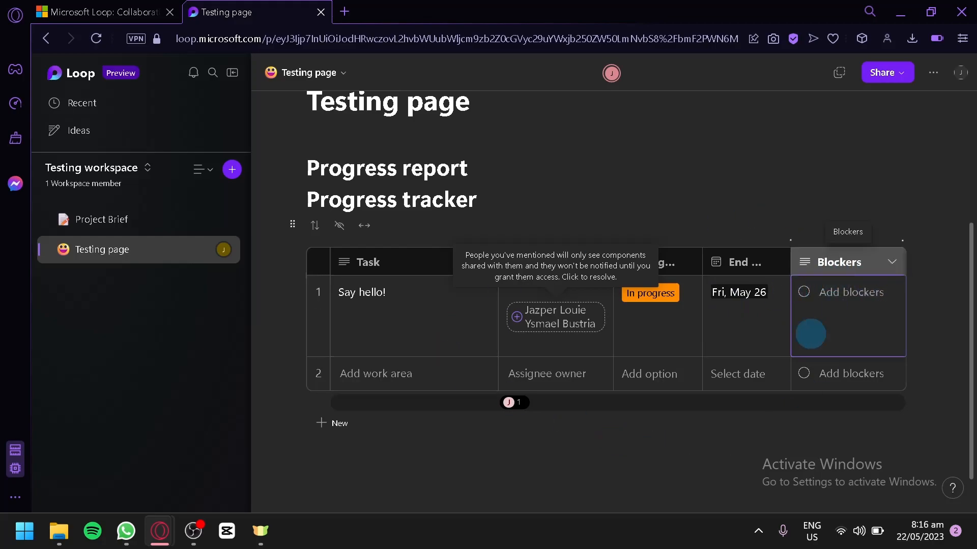
# - Add a third row to the tracker table and move the table above the "Progress report" heading
pyautogui.click(340, 424)
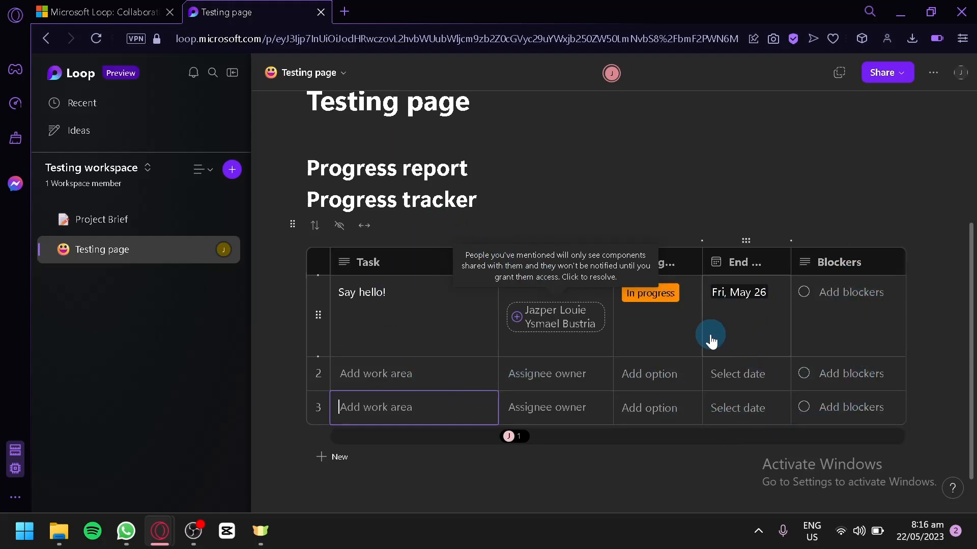
pyautogui.moveTo(294, 227); pyautogui.dragTo(301, 150)
pyautogui.scroll(-4, 333, 354)
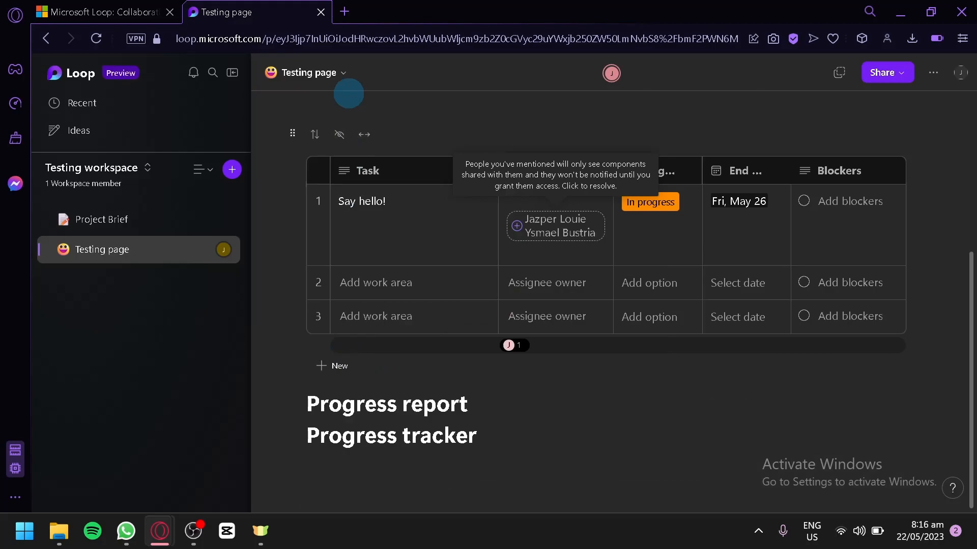
# - View the table's sort options, and hide its Blockers, End date and Owner columns
pyautogui.click(315, 134)
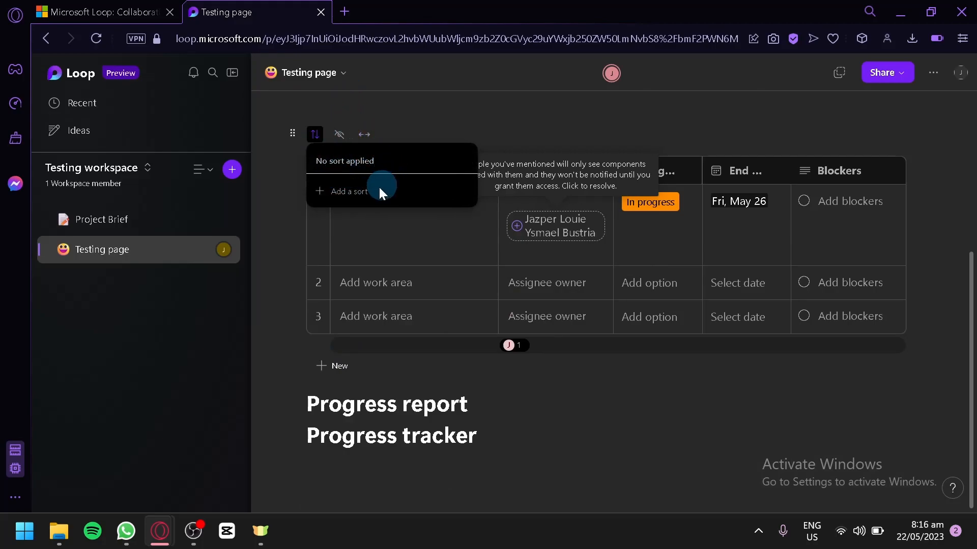
pyautogui.click(349, 142)
pyautogui.click(341, 136)
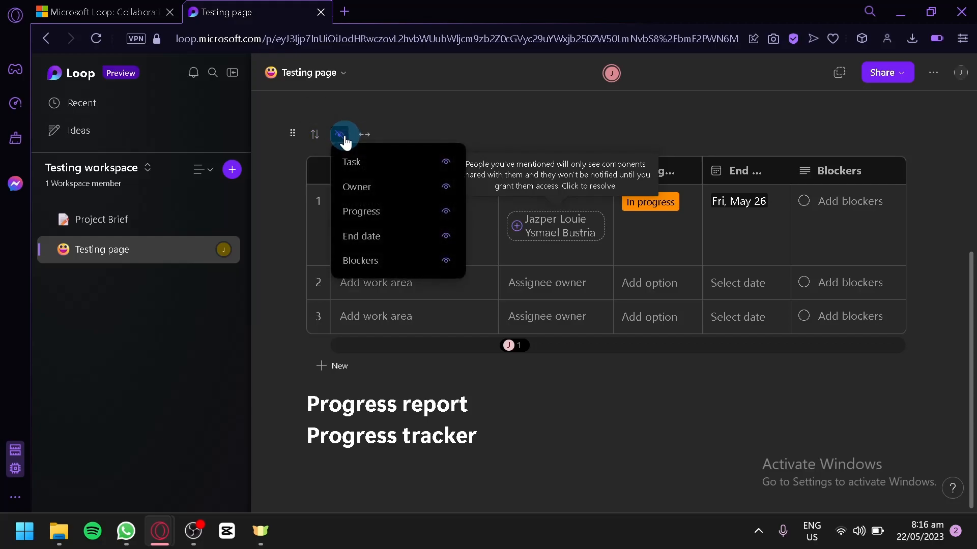
pyautogui.click(444, 162)
pyautogui.click(446, 170)
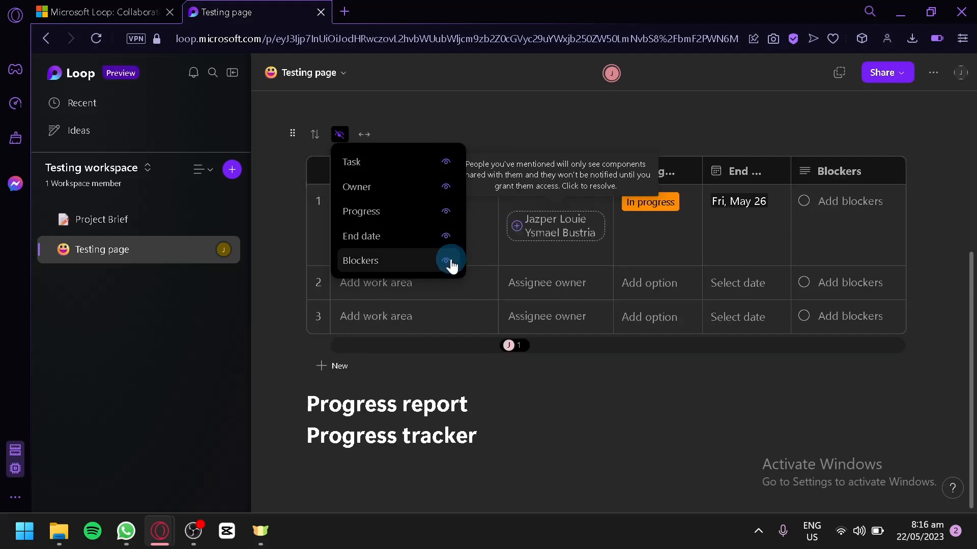
pyautogui.click(449, 265)
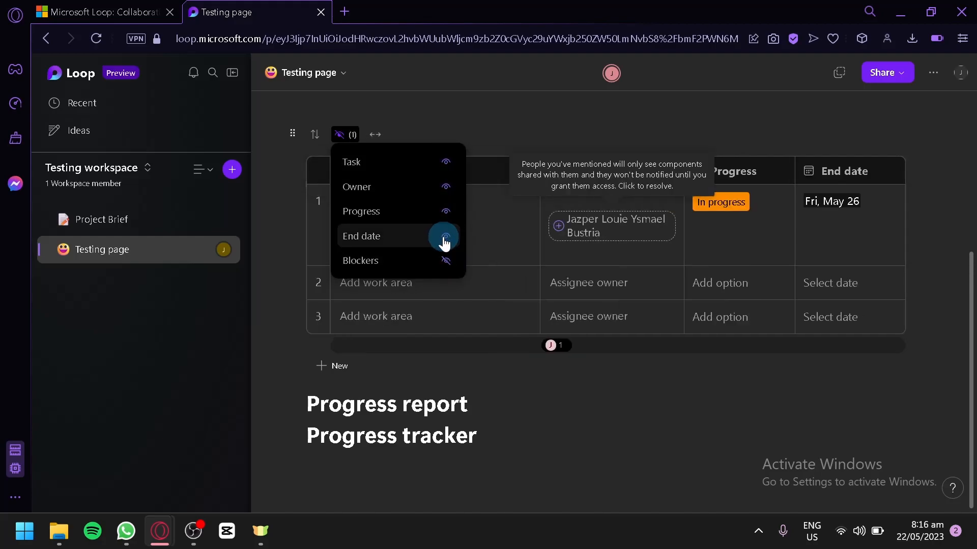
pyautogui.click(444, 239)
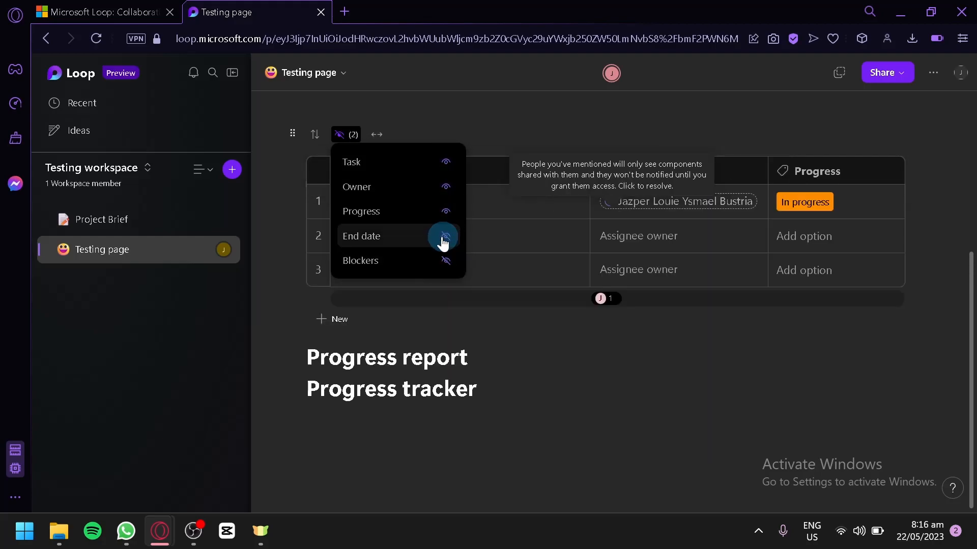
pyautogui.click(450, 189)
pyautogui.click(583, 350)
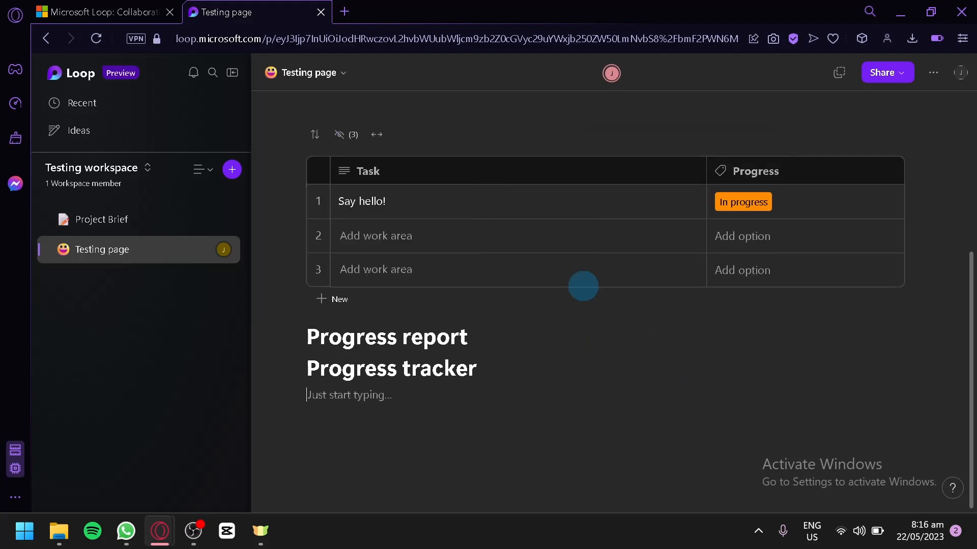
# - Try out the table's width setting by switching it back and forth
pyautogui.click(377, 137)
pyautogui.click(377, 136)
pyautogui.click(376, 136)
pyautogui.click(377, 137)
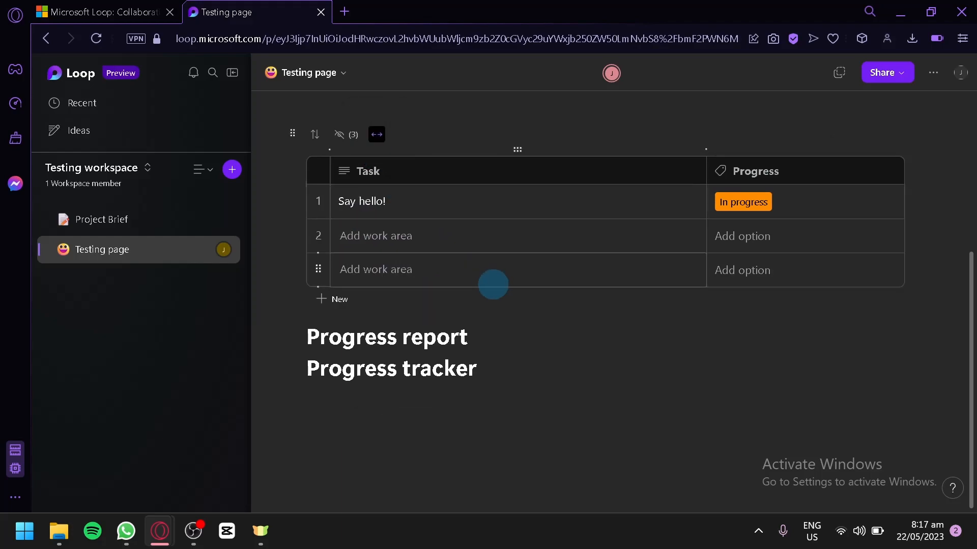
# - Insert a divider on a new line below the "Progress tracker" heading
pyautogui.click(512, 368)
pyautogui.press('Return')
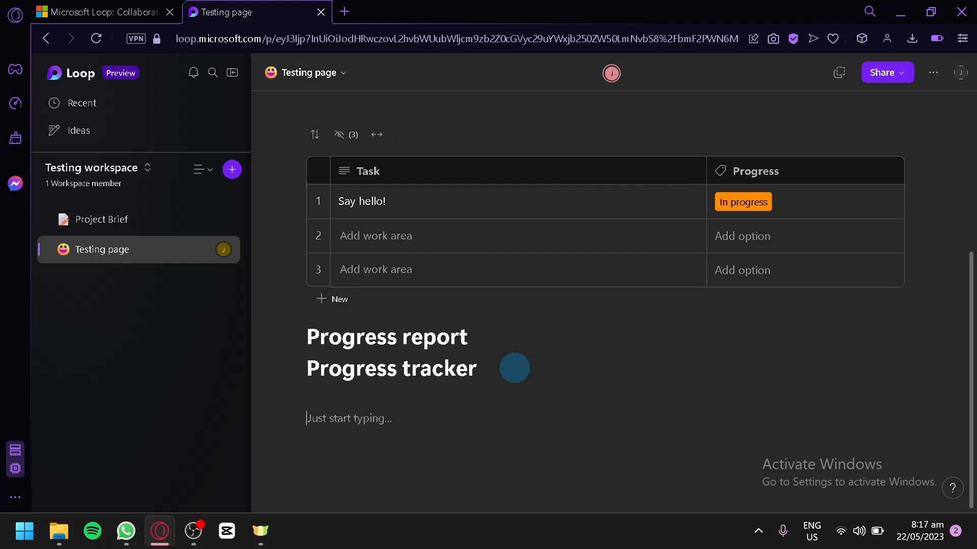
pyautogui.write('/')
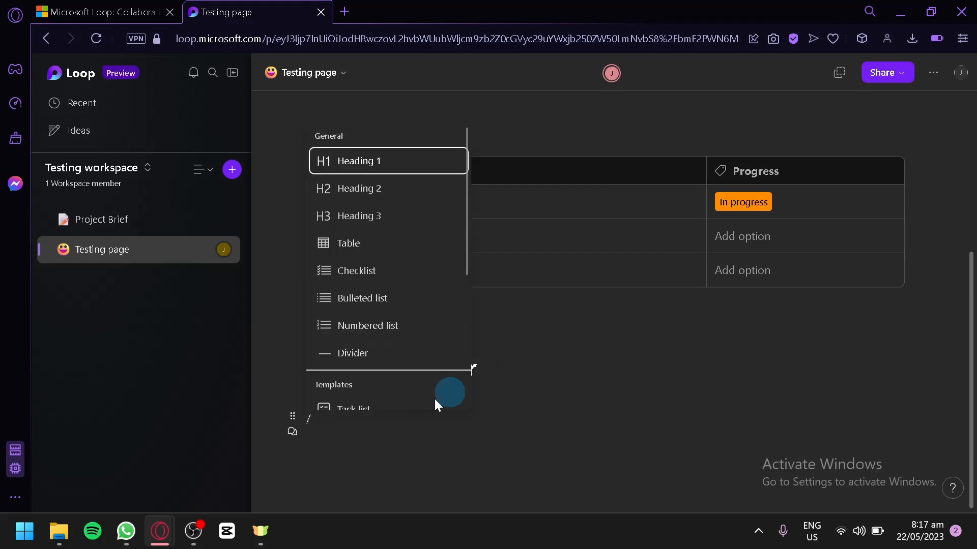
pyautogui.click(390, 358)
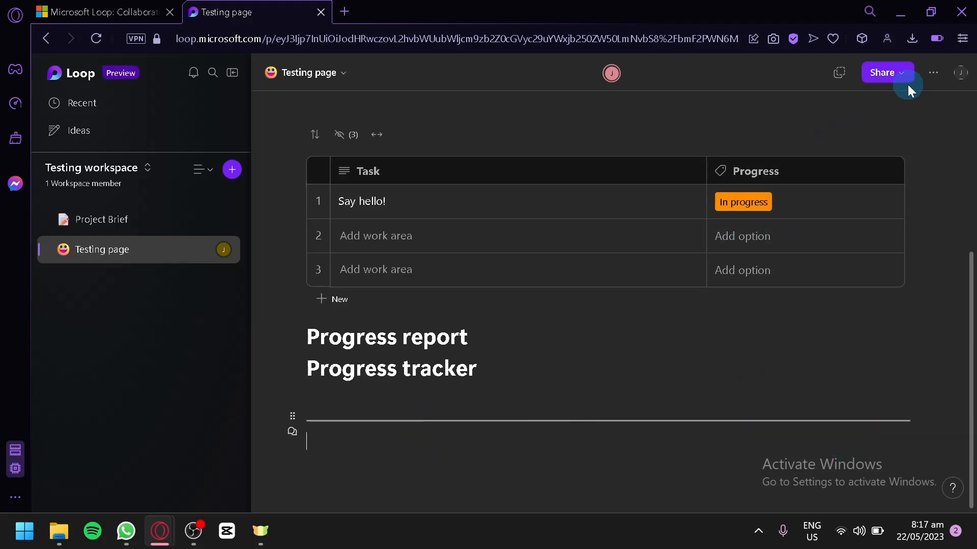
# - Copy the page link that shares access to "Testing page" only, and close the link dialog
pyautogui.click(896, 75)
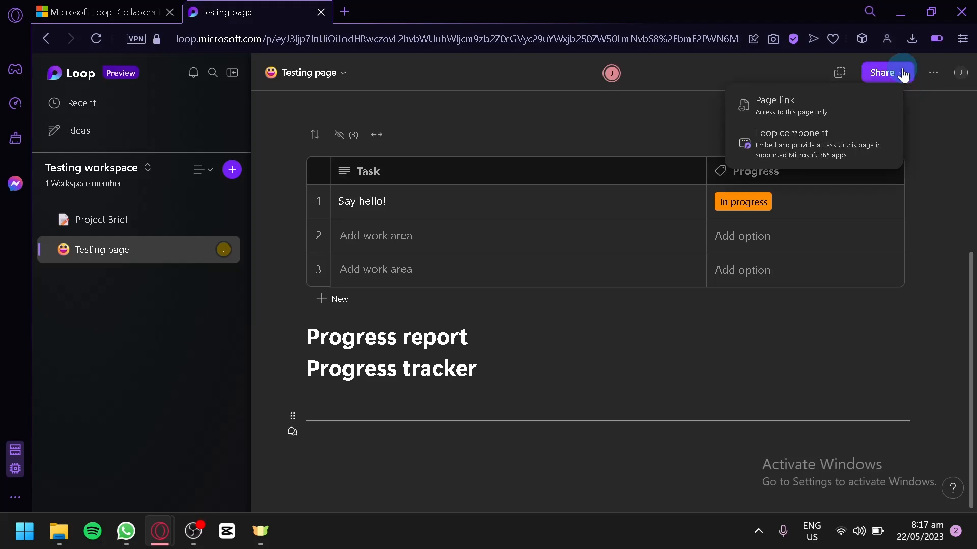
pyautogui.click(849, 116)
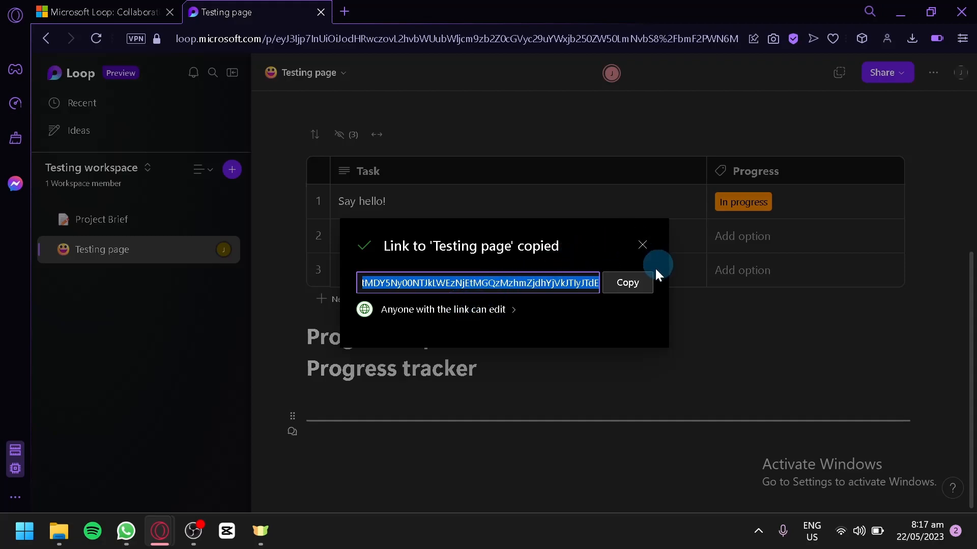
pyautogui.click(638, 249)
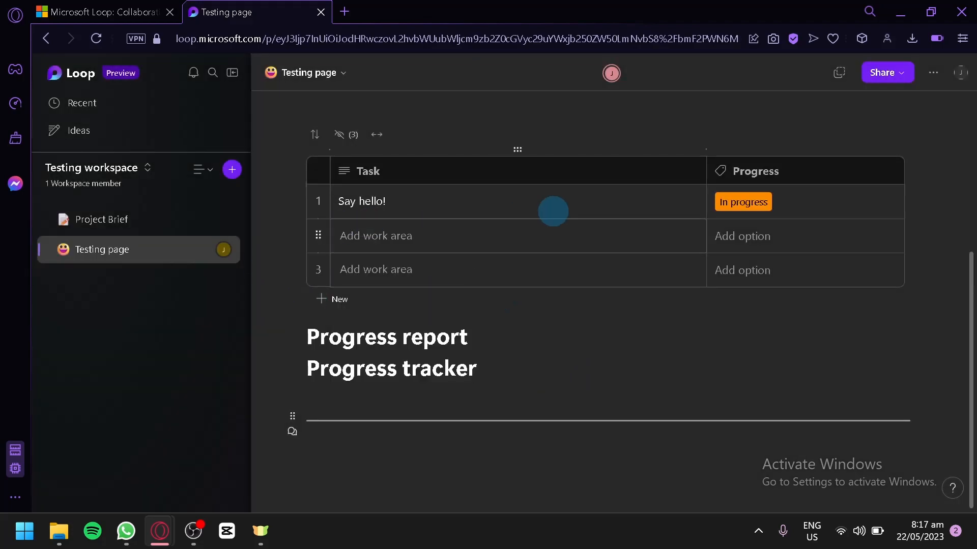
pyautogui.click(112, 173)
pyautogui.click(464, 133)
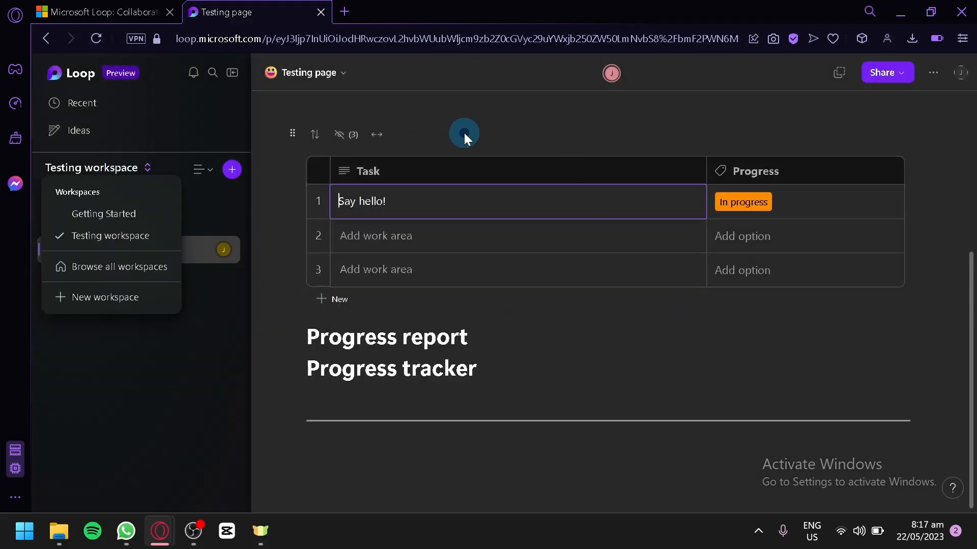
# - Share "Testing page" as a Loop component by copying its link, and close the link dialog
pyautogui.click(898, 78)
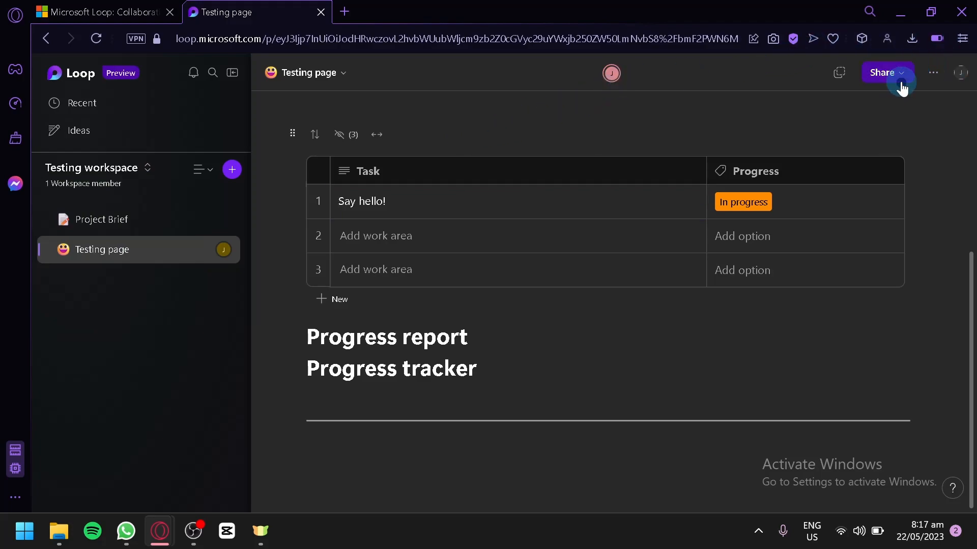
pyautogui.click(800, 154)
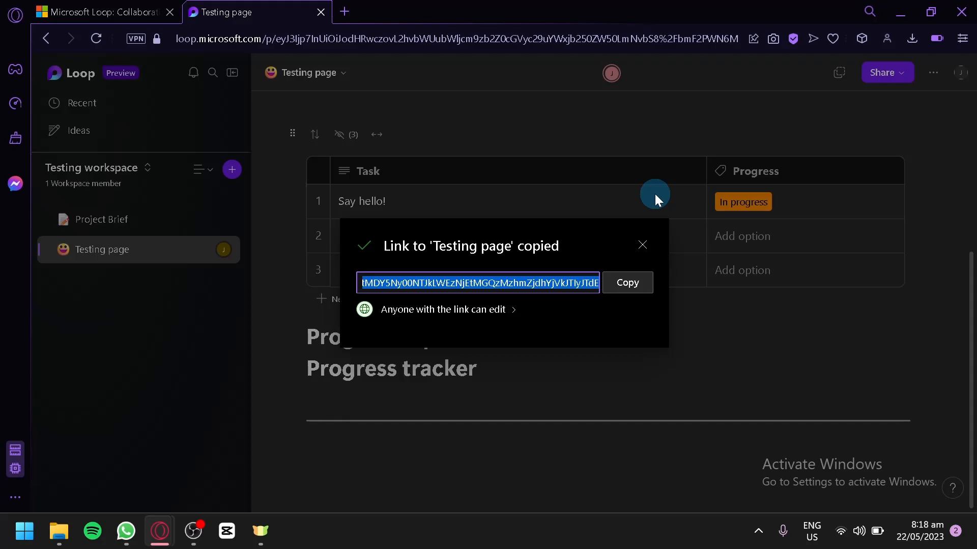
pyautogui.click(643, 245)
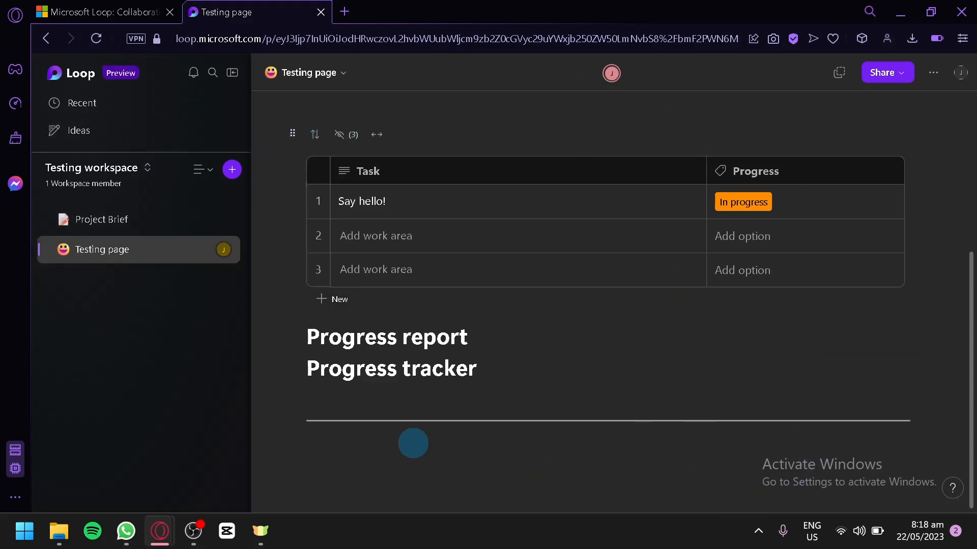
pyautogui.click(194, 530)
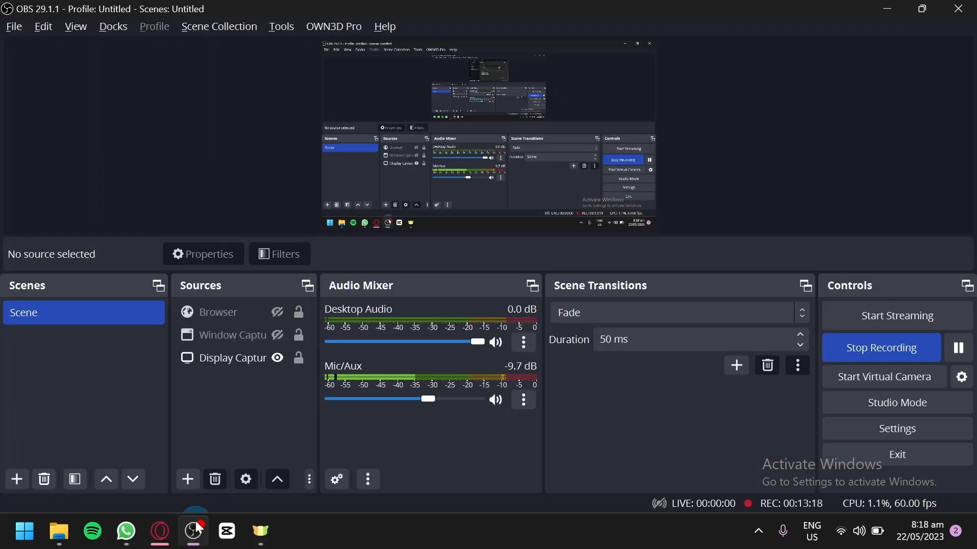
pyautogui.click(198, 530)
pyautogui.scroll(3, 670, 251)
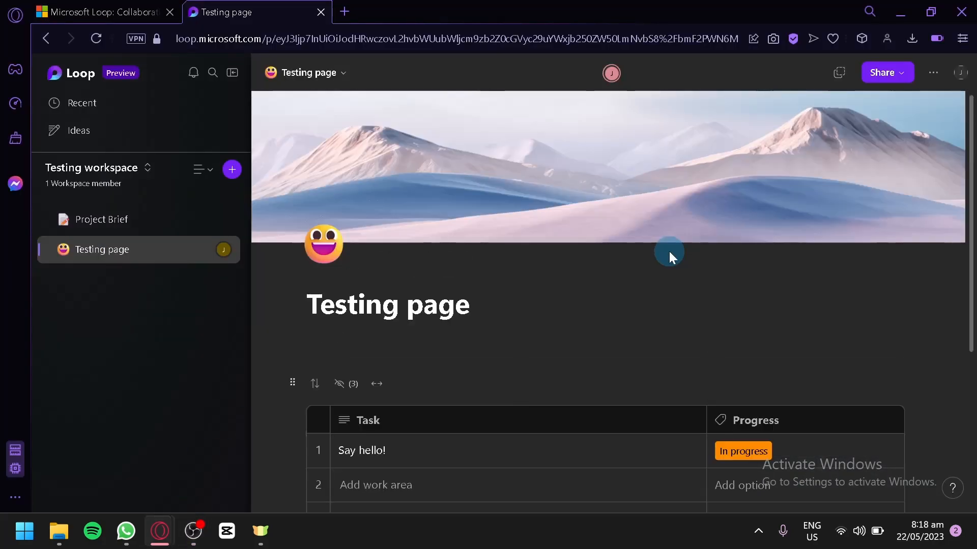